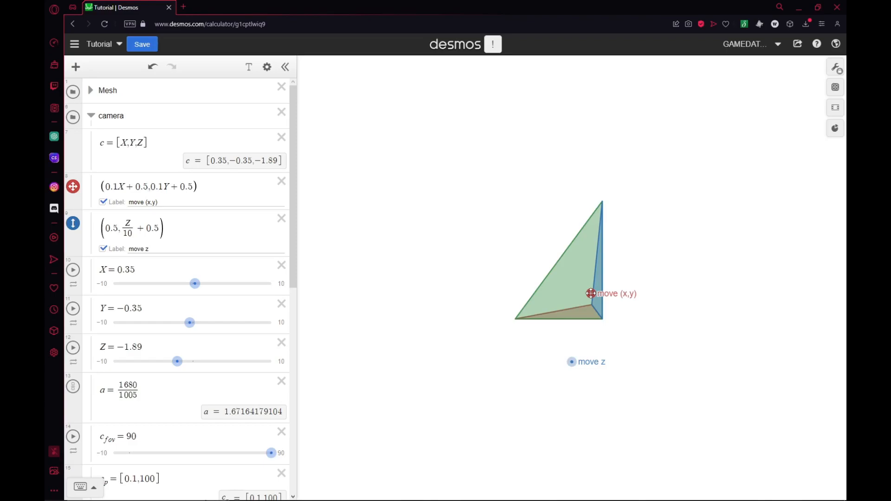
# - Reposition the camera by dragging the move (x,y) point and the move z point
pyautogui.moveTo(591, 293); pyautogui.dragTo(610, 299)
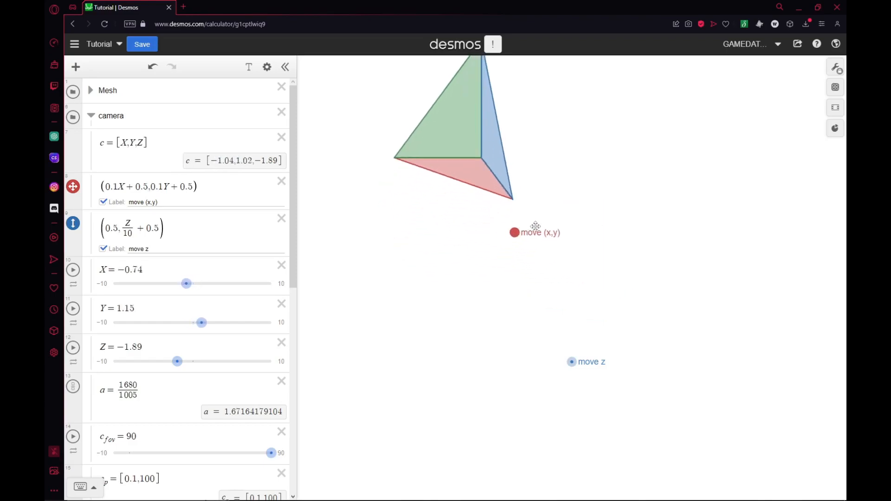
pyautogui.moveTo(611, 299); pyautogui.dragTo(588, 290)
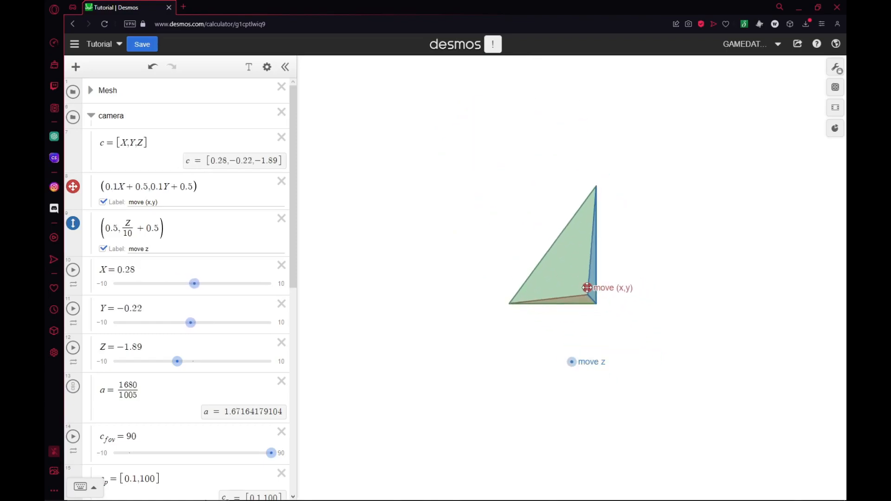
pyautogui.moveTo(571, 362); pyautogui.dragTo(571, 357)
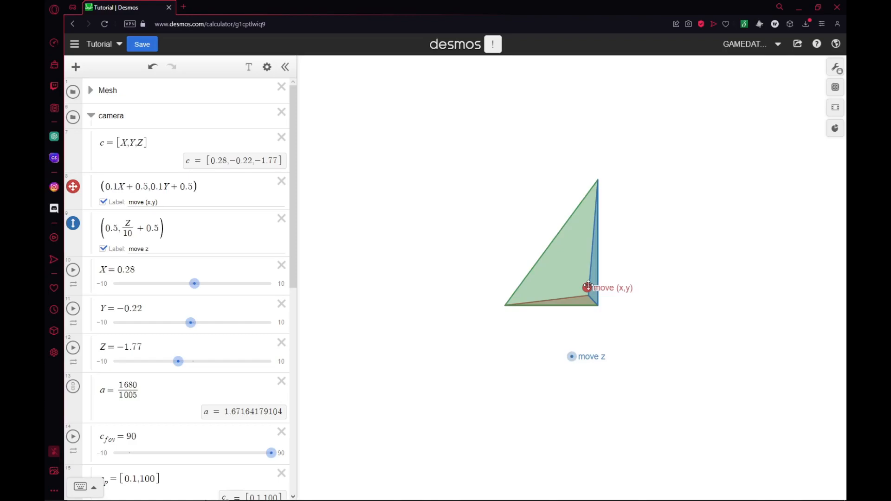
pyautogui.moveTo(588, 288)
pyautogui.mouseDown()
pyautogui.moveTo(654, 341)
pyautogui.moveTo(621, 348)
pyautogui.moveTo(569, 258)
pyautogui.mouseUp()
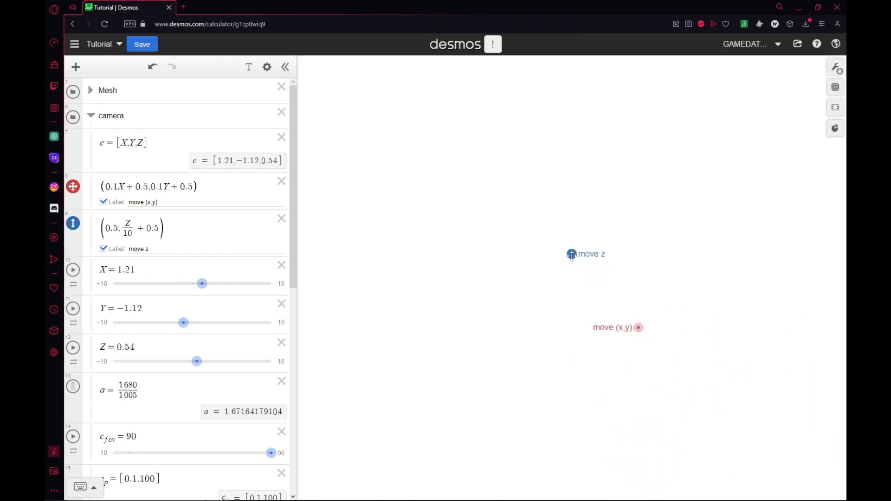
pyautogui.scroll(-1, 165, 302)
pyautogui.scroll(-5, 166, 303)
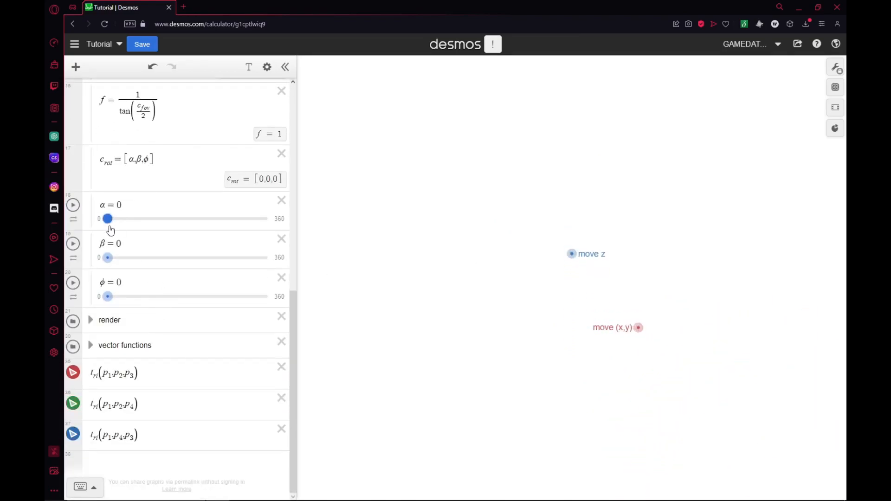
# - Try the β, α and φ rotation sliders, return all three to 0, and nudge the camera along z
pyautogui.moveTo(108, 258)
pyautogui.mouseDown()
pyautogui.moveTo(155, 258)
pyautogui.moveTo(153, 269)
pyautogui.mouseUp()
pyautogui.moveTo(107, 219); pyautogui.dragTo(107, 219)
pyautogui.moveTo(107, 297); pyautogui.dragTo(121, 297)
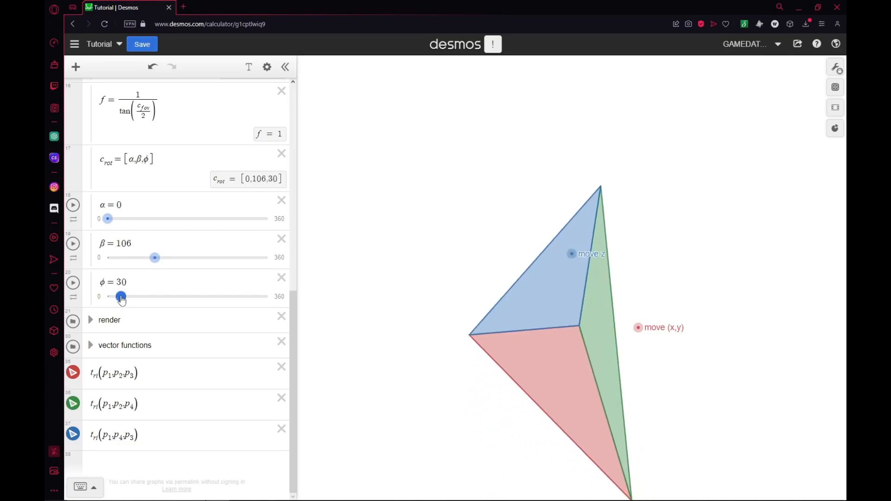
pyautogui.moveTo(120, 298); pyautogui.dragTo(106, 297)
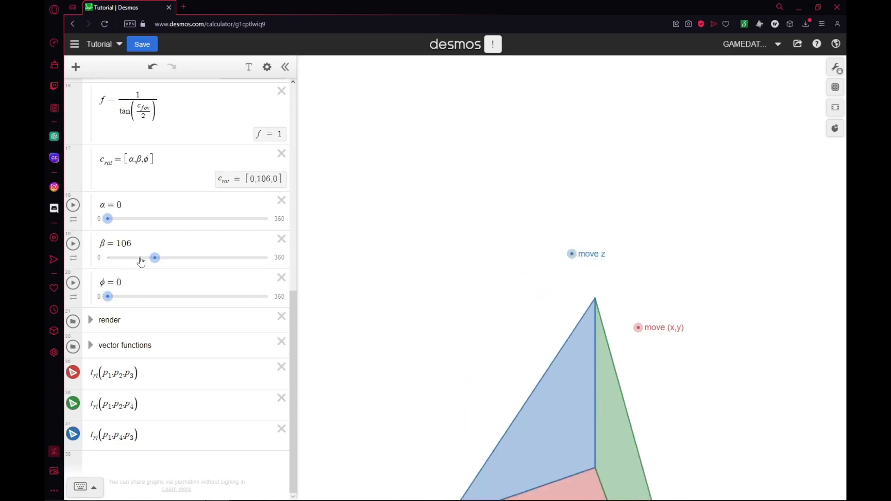
pyautogui.moveTo(154, 258); pyautogui.dragTo(109, 262)
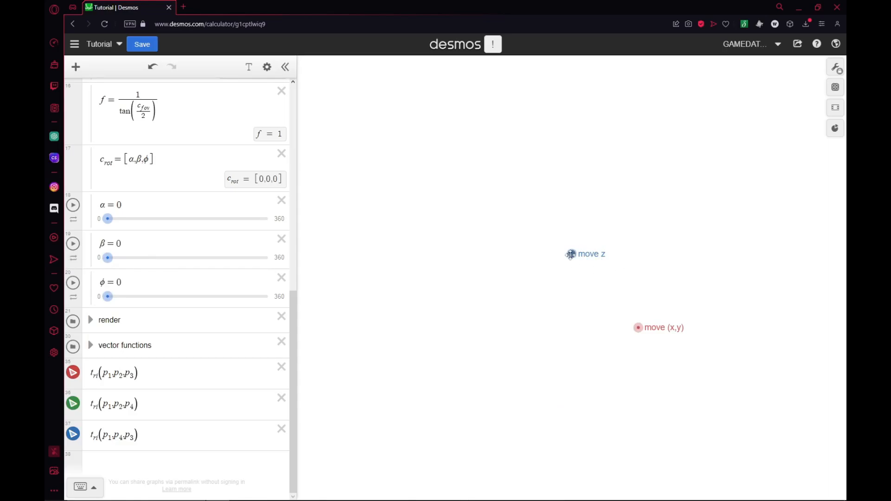
pyautogui.moveTo(572, 254)
pyautogui.mouseDown()
pyautogui.moveTo(572, 363)
pyautogui.moveTo(583, 364)
pyautogui.mouseUp()
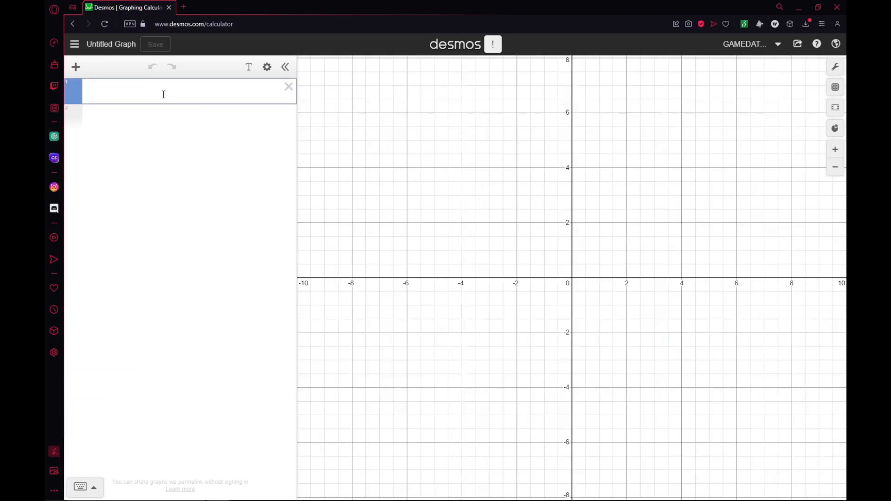
# - Collapse the expression list so the empty grid fills the window
pyautogui.click(284, 67)
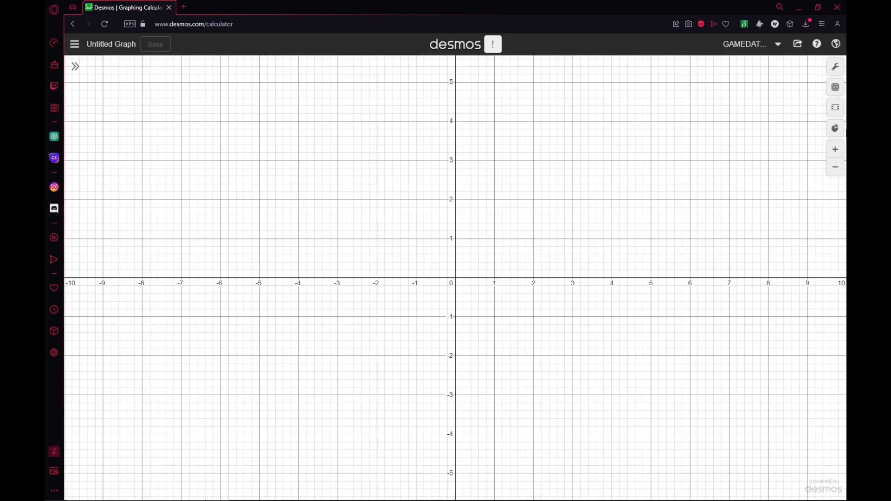
# - Set both the x-axis and y-axis ranges to 0–1 in Graph Settings
pyautogui.click(836, 66)
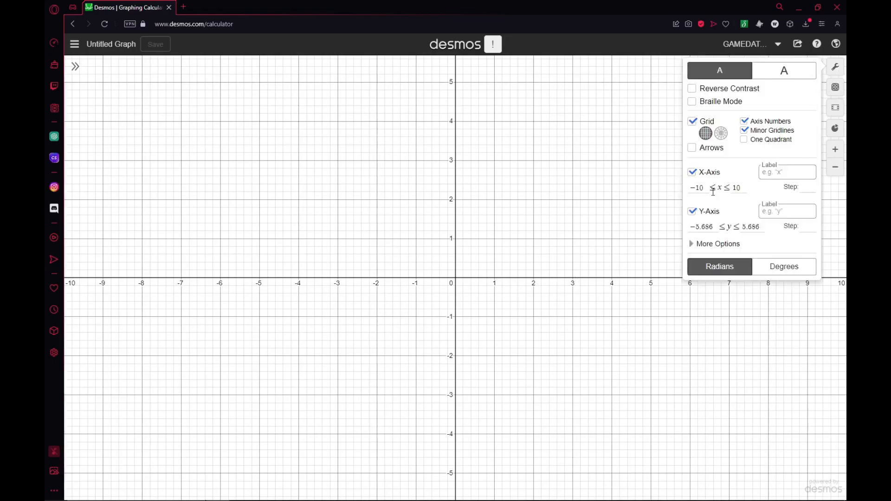
pyautogui.doubleClick(697, 187)
pyautogui.write('0')
pyautogui.doubleClick(735, 196)
pyautogui.write('0')
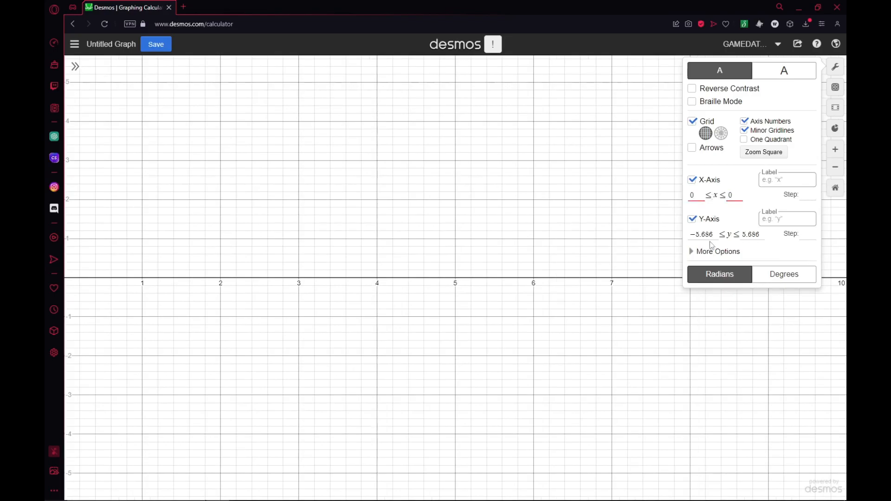
pyautogui.press('BackSpace')
pyautogui.write('1')
pyautogui.click(709, 235)
pyautogui.doubleClick(710, 235)
pyautogui.write('0')
pyautogui.doubleClick(739, 235)
pyautogui.write('1')
pyautogui.click(541, 240)
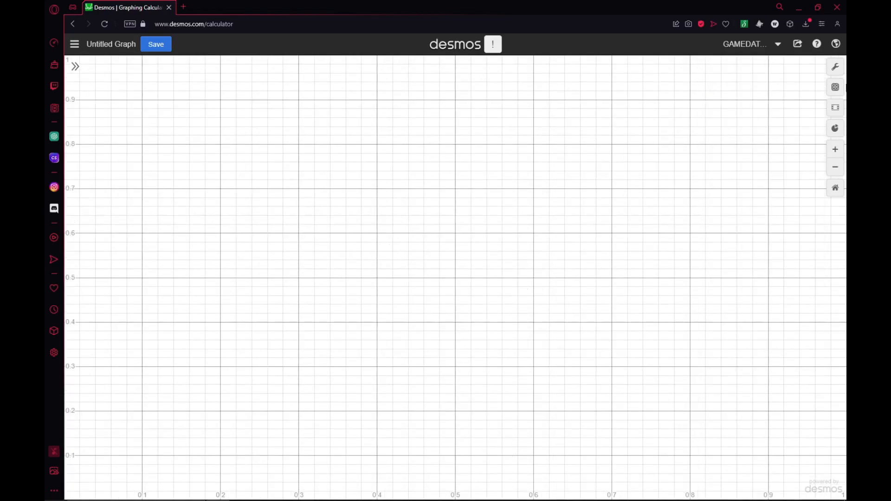
# - Enable Lock Viewport under More Options so the 0–1 view stays fixed
pyautogui.click(835, 66)
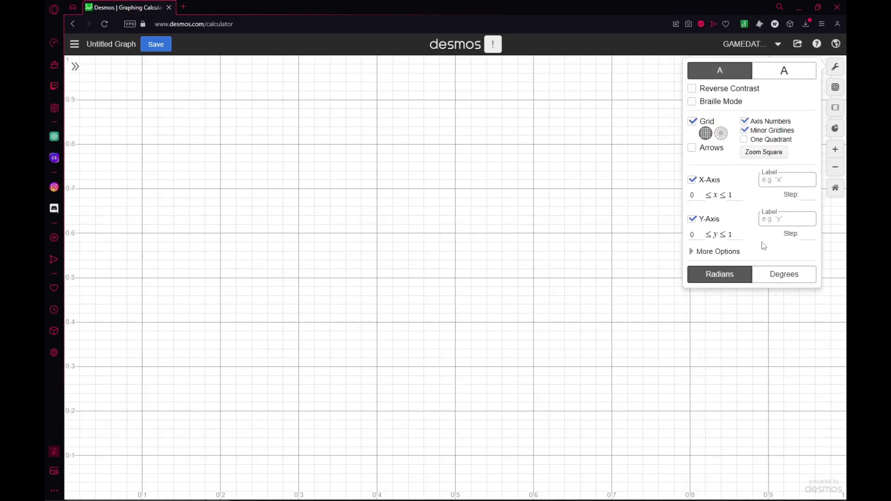
pyautogui.click(711, 252)
pyautogui.click(701, 298)
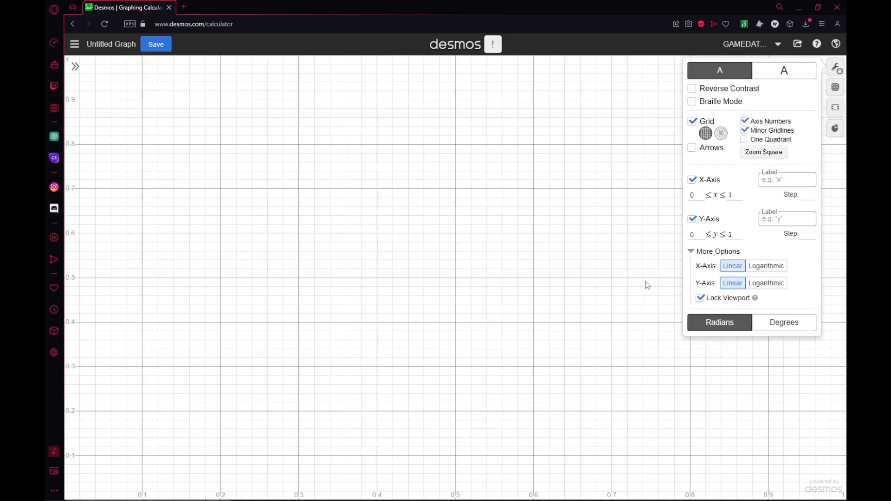
pyautogui.click(639, 282)
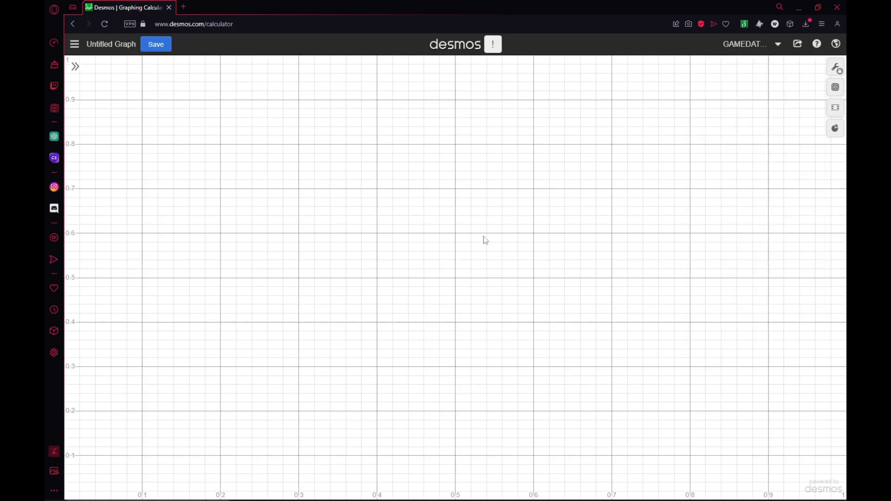
pyautogui.click(830, 72)
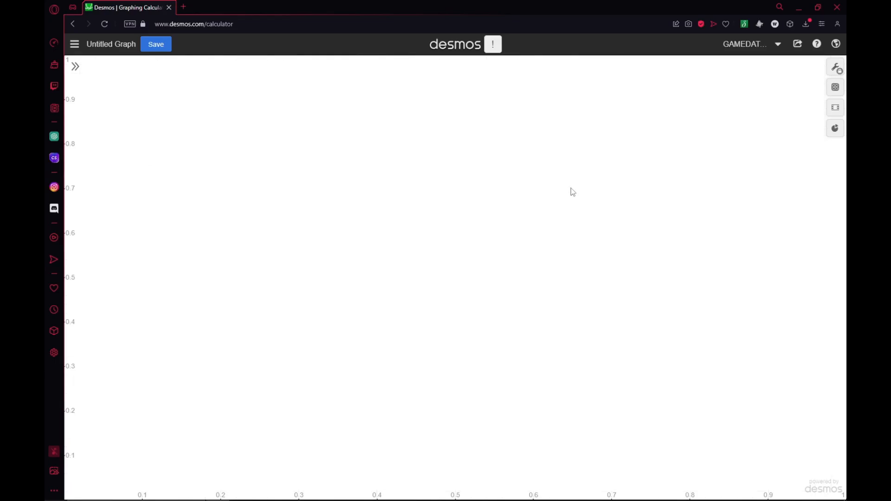
# - Enter the vertices p_1=[0,0,0], p_2=[1,0,0], p_3=[0,0,1], p_4=[0,-1,0] on separate rows
pyautogui.click(76, 66)
pyautogui.click(193, 95)
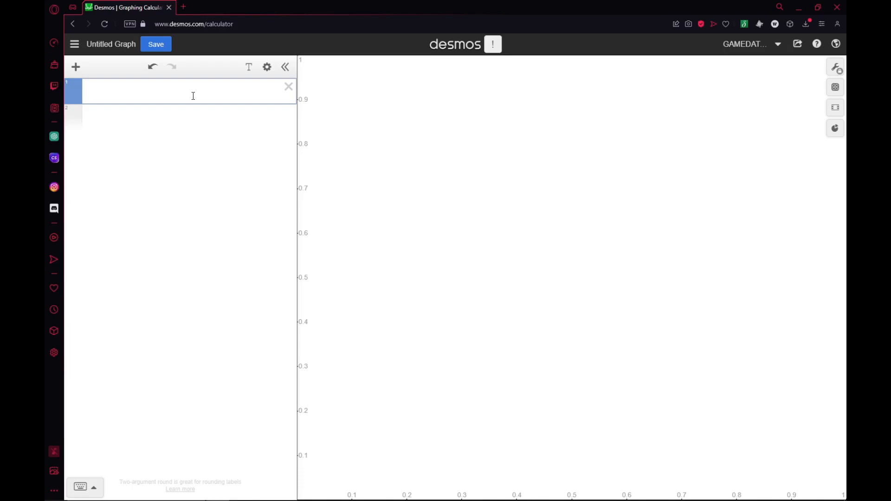
pyautogui.write('p_1')
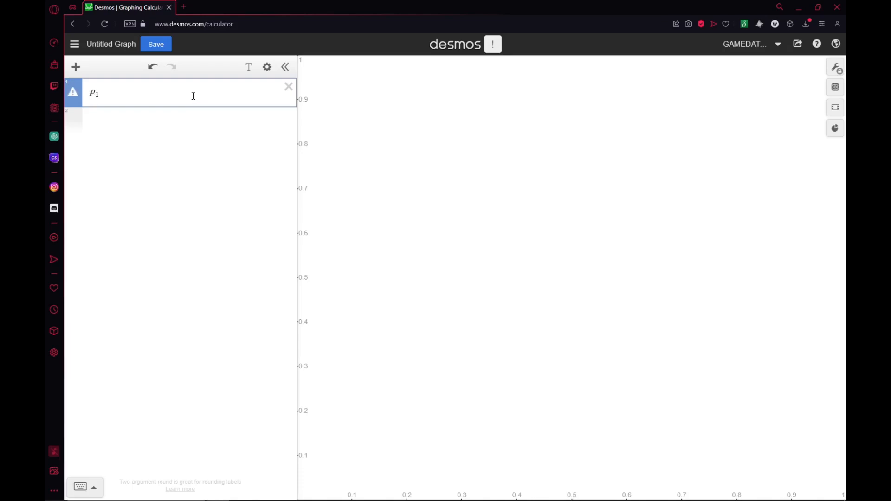
pyautogui.write('=')
pyautogui.press('BackSpace')
pyautogui.press('Return')
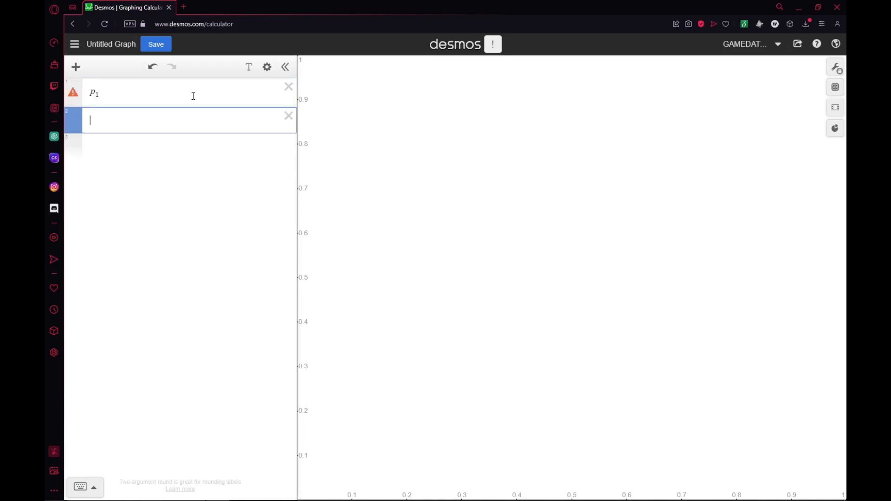
pyautogui.write('p_2')
pyautogui.press('Return')
pyautogui.write('p_3')
pyautogui.press('Return')
pyautogui.write('p_4')
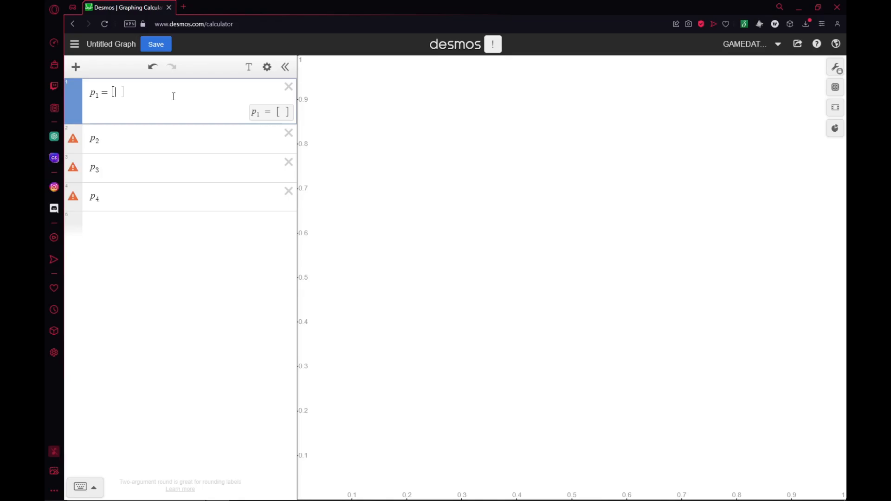
pyautogui.write('0')
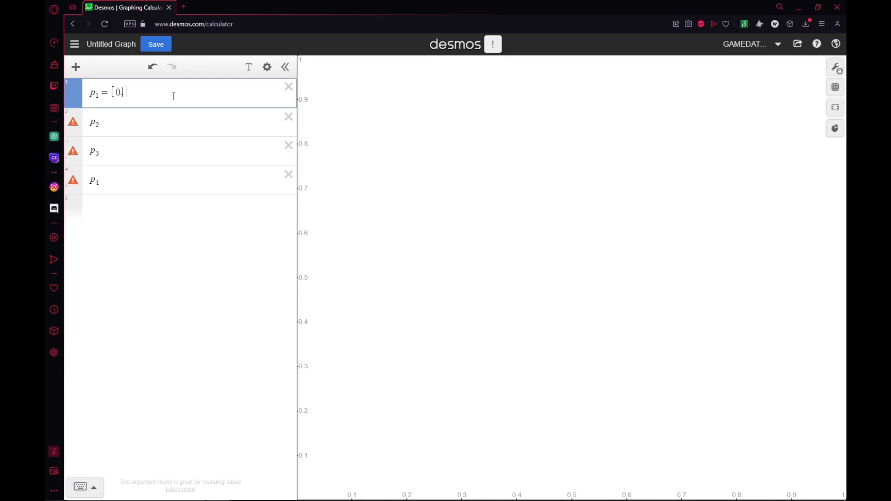
pyautogui.write(',.,0,0,0,00')
# - Clean up p_1's coordinates, removing the stray period, comma and doubled zero
pyautogui.click(148, 93)
pyautogui.click(125, 95)
pyautogui.press('BackSpace')
pyautogui.press('BackSpace')
pyautogui.click(155, 92)
pyautogui.press('BackSpace')
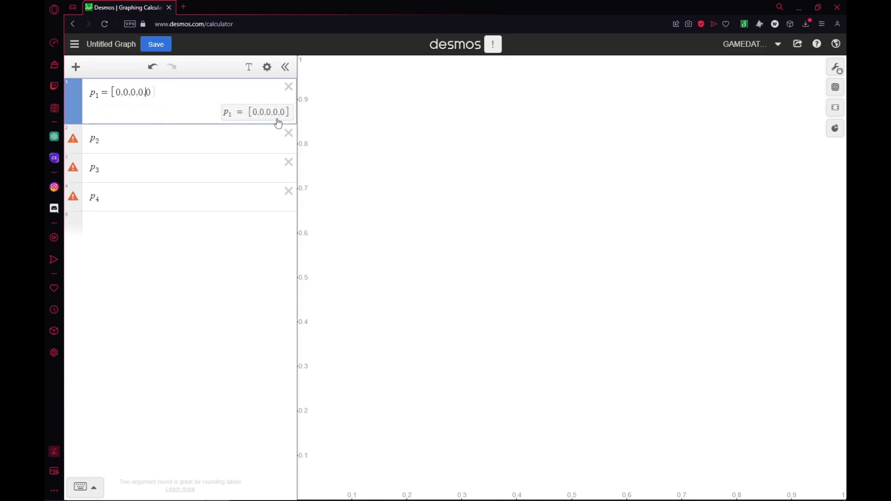
pyautogui.moveTo(152, 92); pyautogui.dragTo(116, 93)
pyautogui.press('BackSpace')
pyautogui.write('= [0,−1,0]')
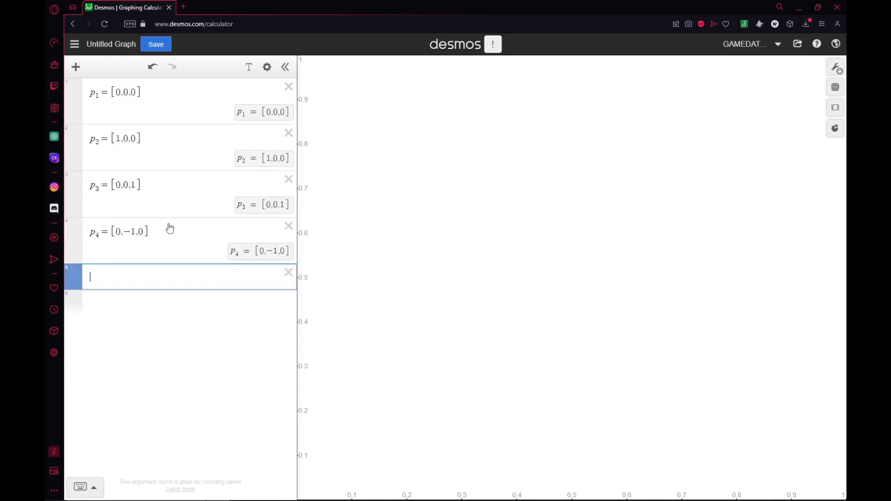
# - Create a folder named points in a new row below p_1
pyautogui.click(169, 92)
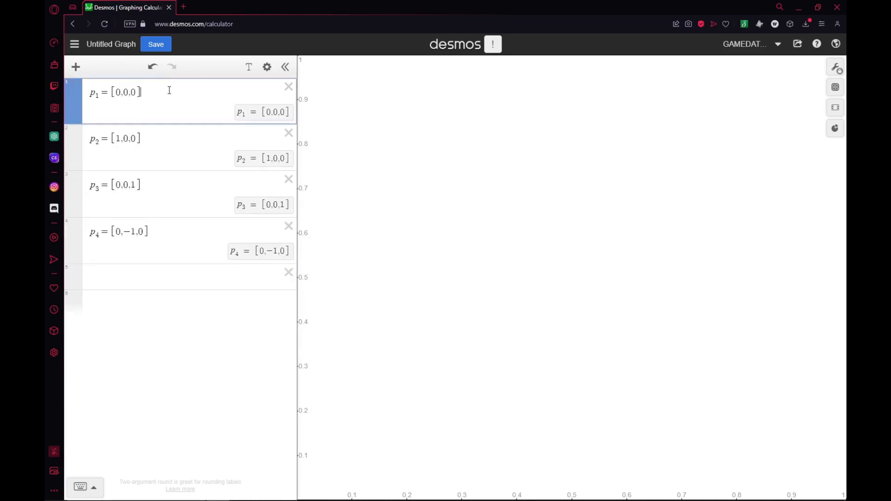
pyautogui.press('Return')
pyautogui.write('folder')
pyautogui.press('Return')
pyautogui.write('poimts')
pyautogui.press('BackSpace')
pyautogui.press('BackSpace')
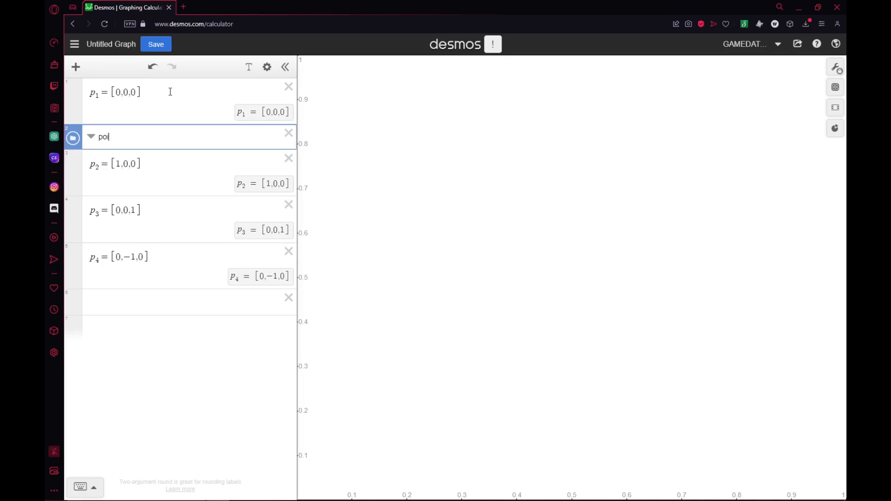
pyautogui.write('nts')
# - Move p_1–p_4 into the points folder, collapse it, and start a new row for a second folder
pyautogui.moveTo(73, 128); pyautogui.dragTo(74, 89)
pyautogui.moveTo(75, 159); pyautogui.dragTo(75, 162)
pyautogui.moveTo(74, 206); pyautogui.dragTo(74, 209)
pyautogui.moveTo(74, 255); pyautogui.dragTo(75, 253)
pyautogui.click(91, 91)
pyautogui.click(117, 128)
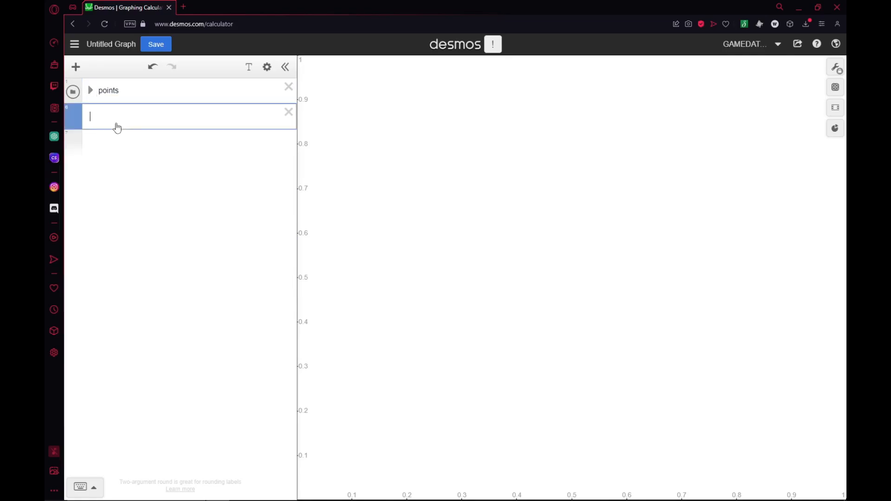
pyautogui.click(90, 94)
pyautogui.click(124, 122)
pyautogui.write('folder')
pyautogui.write('camera')
# - In the camera folder define c_pos=[X,Y,Z] with X, Y and Z sliders, all set to 0
pyautogui.click(144, 140)
pyautogui.press('BackSpace')
pyautogui.press('Return')
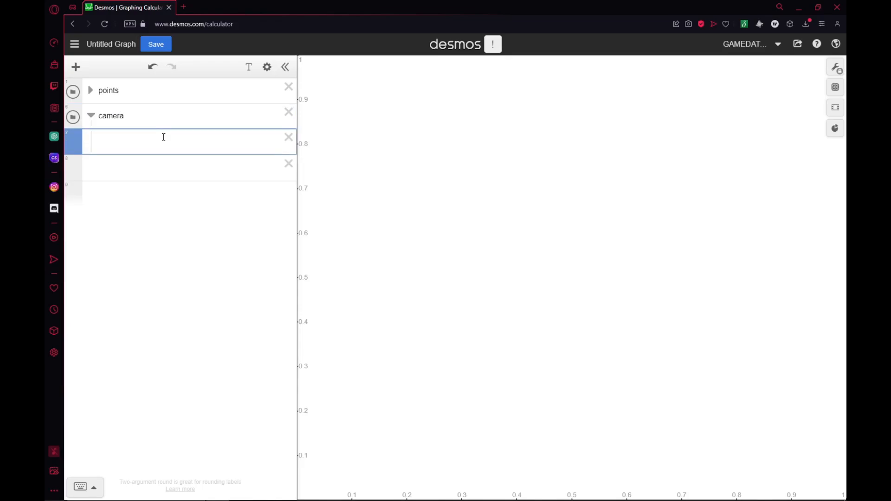
pyautogui.write('c_pos ')
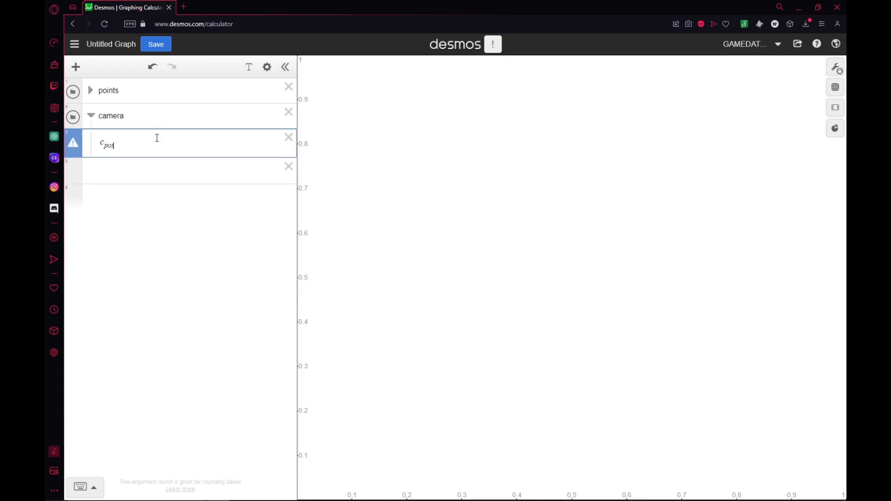
pyautogui.write('= [')
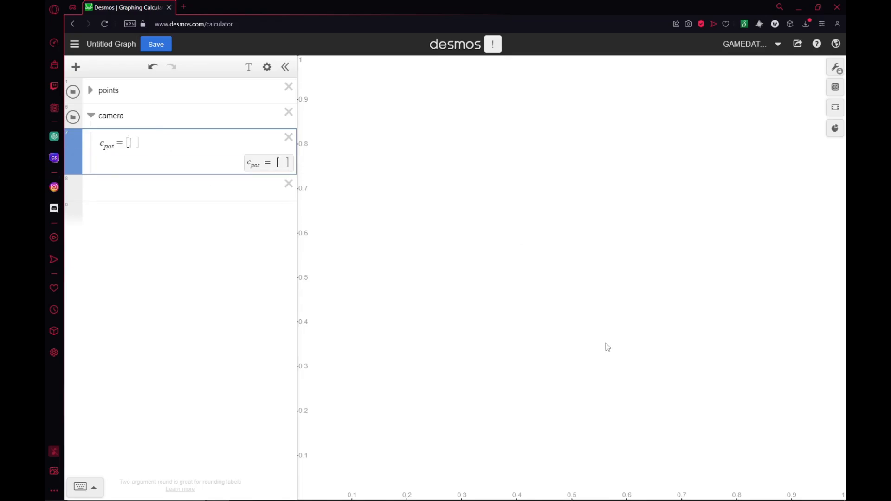
pyautogui.click(518, 187)
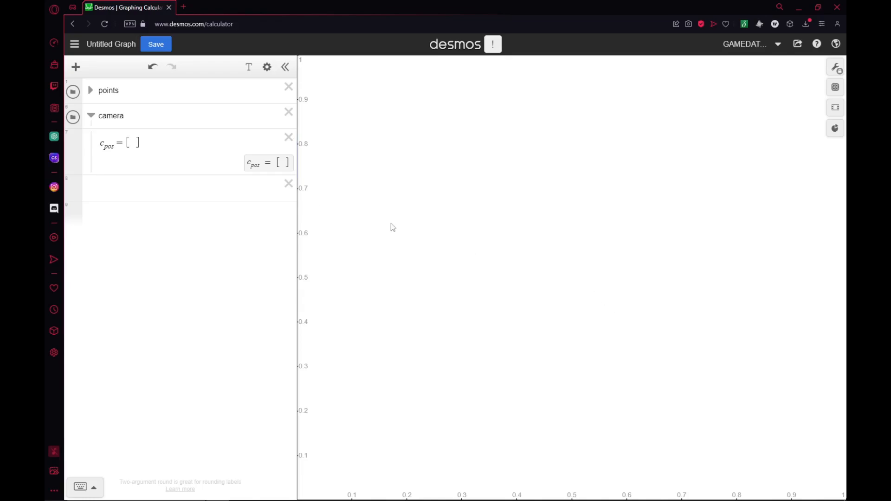
pyautogui.click(134, 142)
pyautogui.write('x')
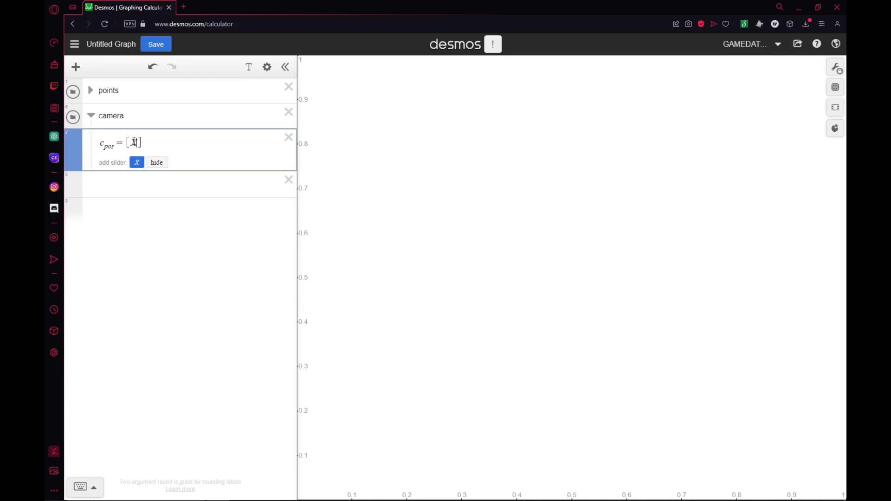
pyautogui.write(',y')
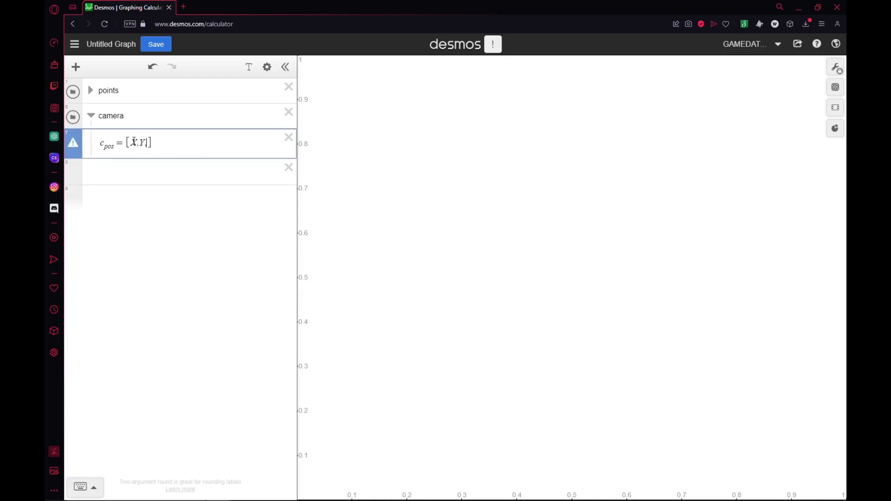
pyautogui.write(',Z')
pyautogui.click(186, 162)
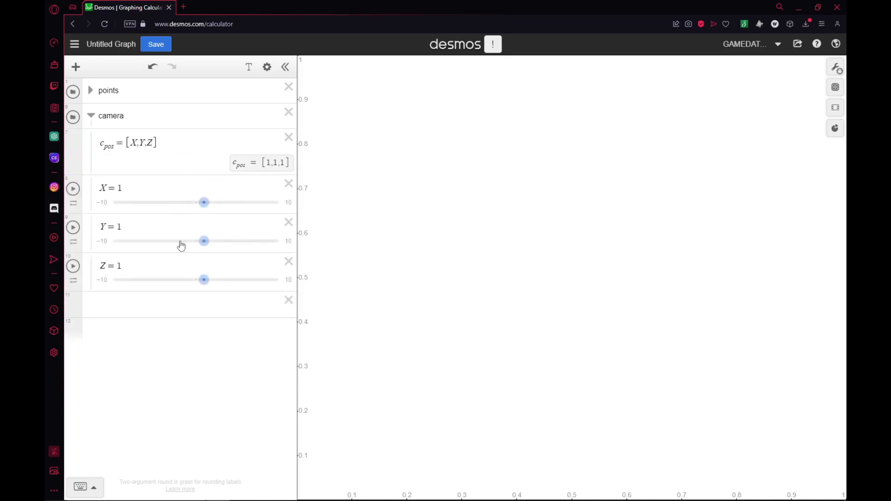
pyautogui.click(288, 299)
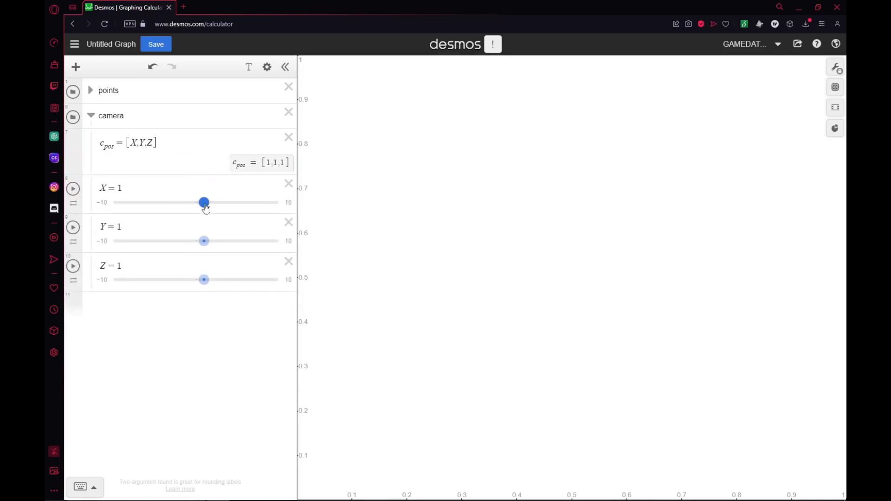
pyautogui.moveTo(204, 204); pyautogui.dragTo(198, 203)
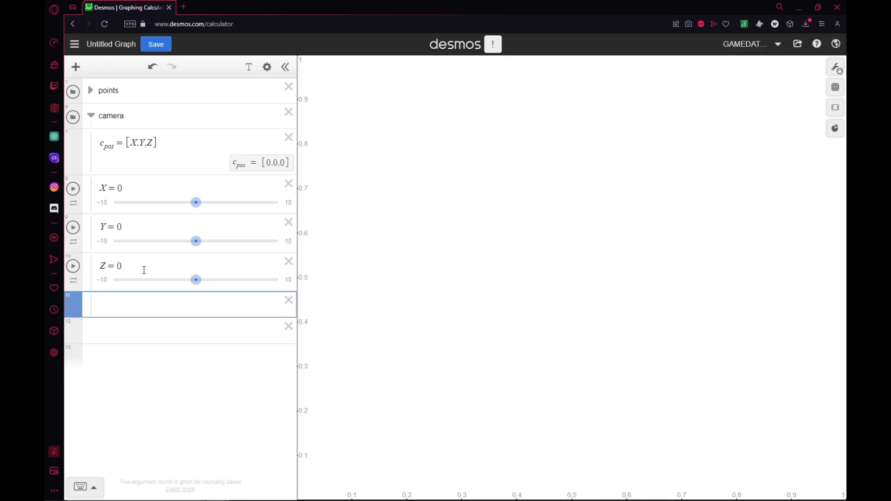
pyautogui.write('c_p')
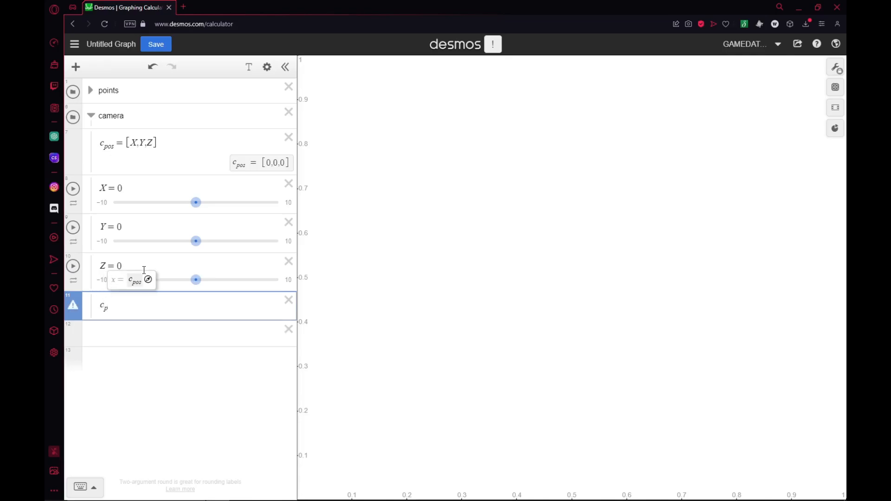
pyautogui.write('=')
pyautogui.write('[0.1,')
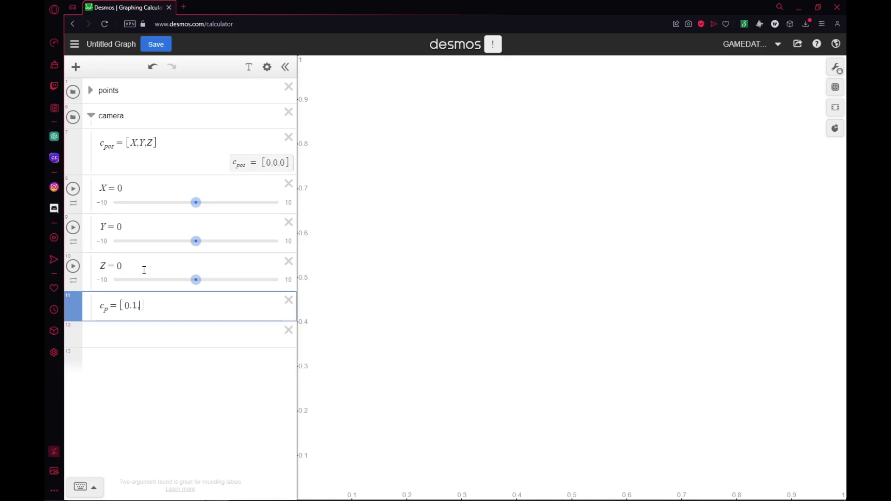
pyautogui.write('100')
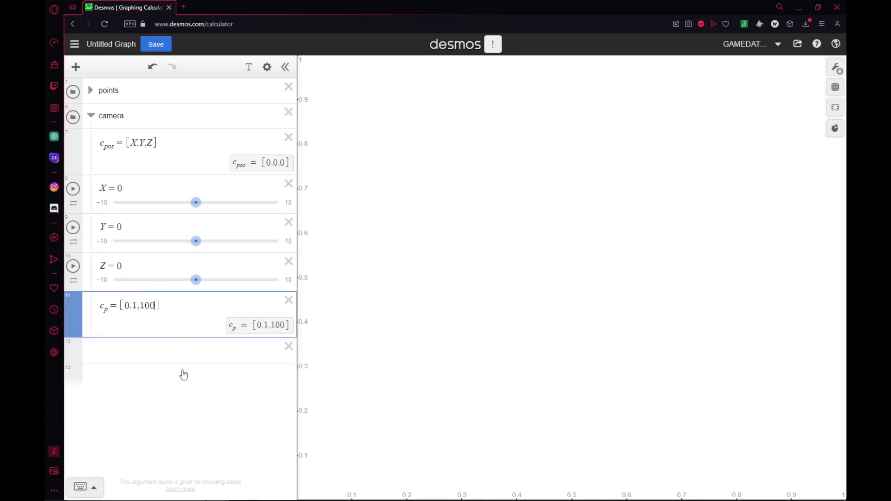
# - Add c_p=[0.1,100] to the camera folder and move to the next row
pyautogui.click(184, 353)
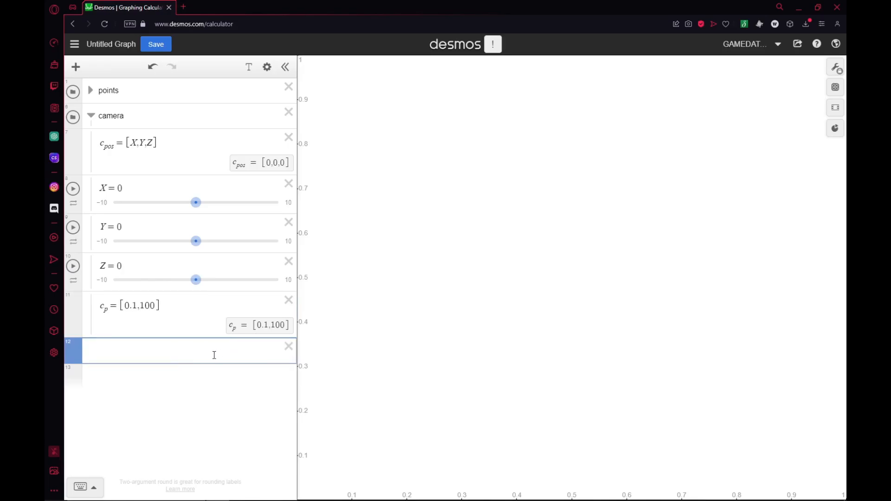
# - Add an f_ov=90 slider to the camera folder and switch the graph's angles to degrees
pyautogui.click(177, 320)
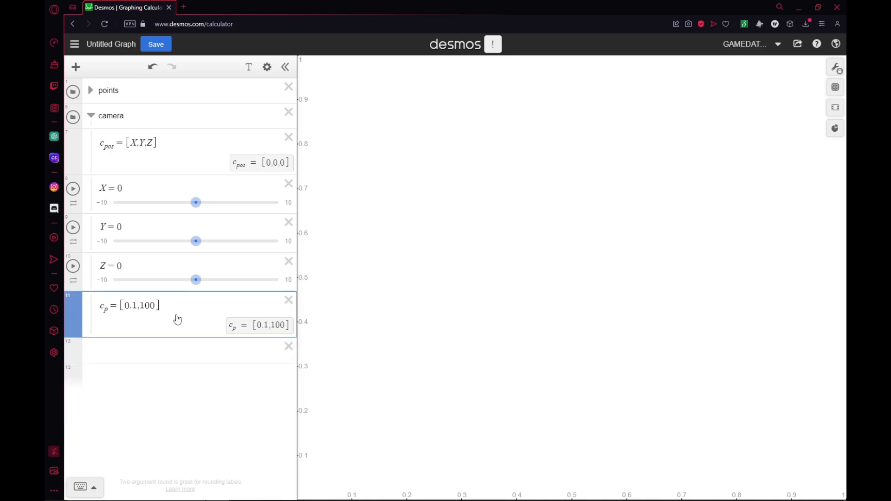
pyautogui.press('Return')
pyautogui.write('f_ov = ')
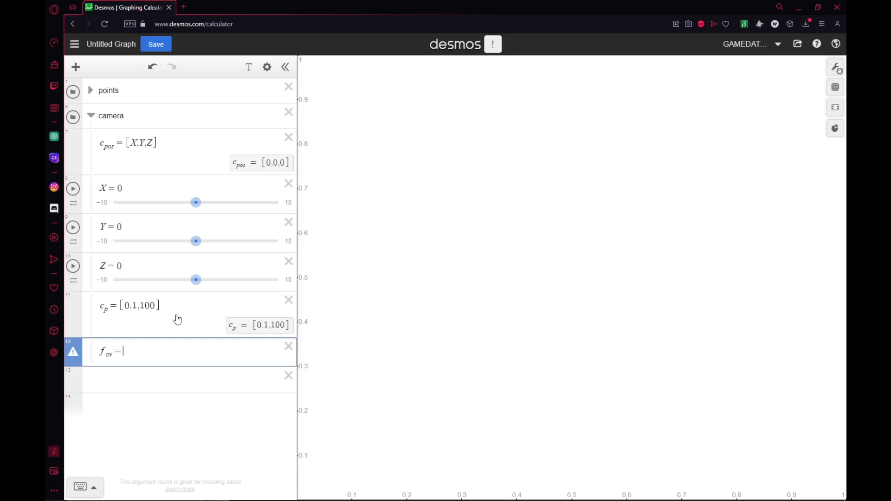
pyautogui.write('90')
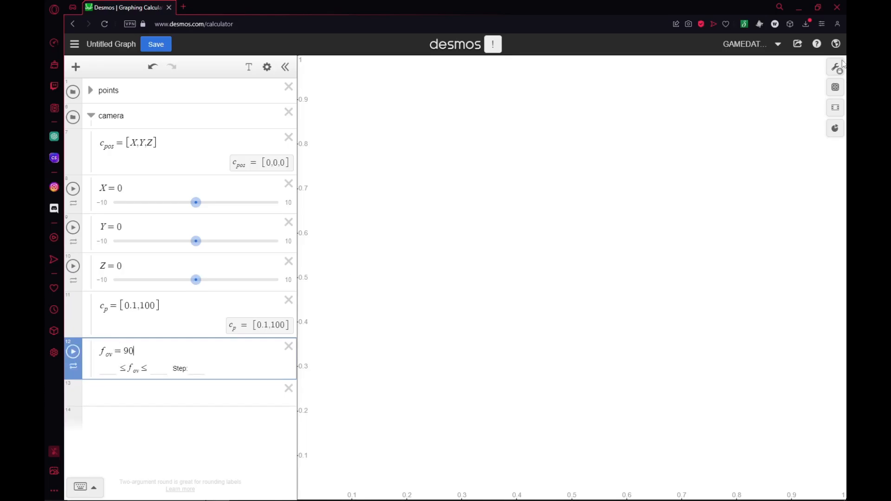
pyautogui.click(836, 68)
pyautogui.click(780, 321)
pyautogui.click(555, 314)
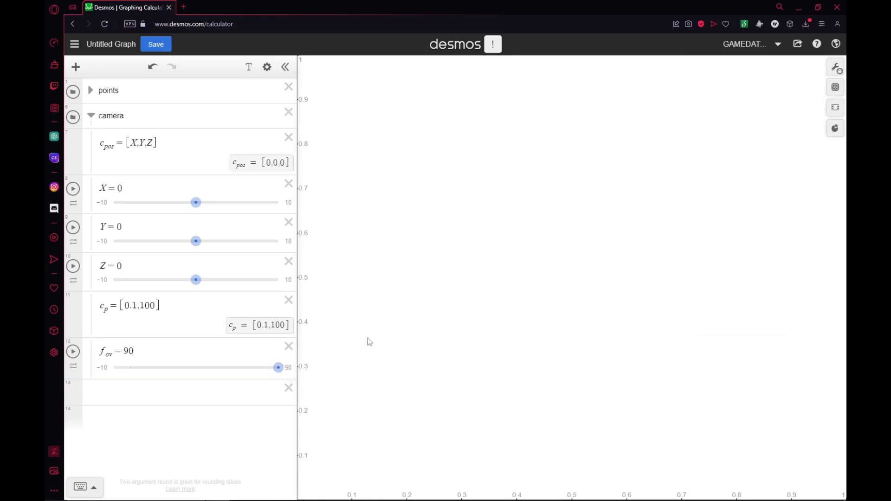
pyautogui.click(149, 355)
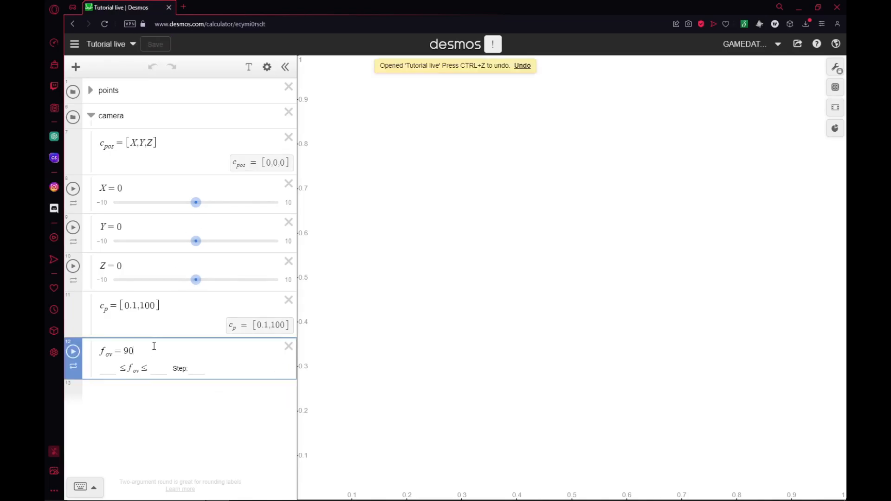
# - Start an a_spect= row below f_ov and collapse the expression list
pyautogui.press('Down')
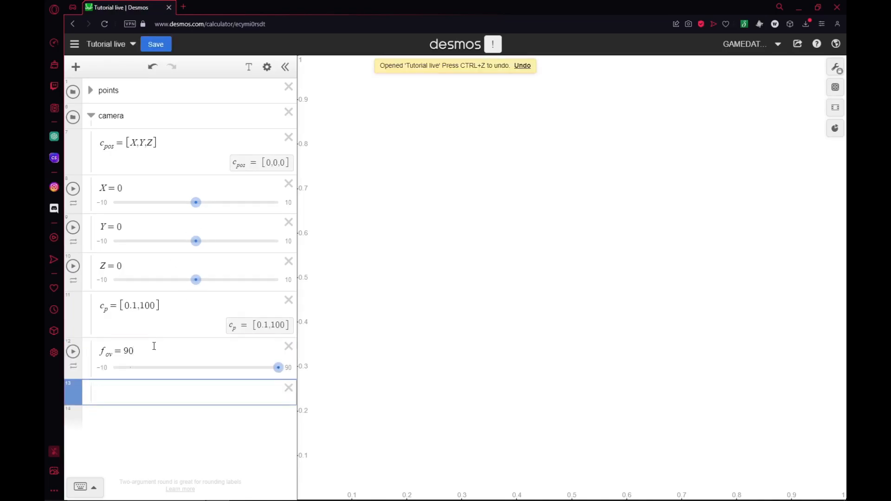
pyautogui.write('a_s')
pyautogui.write('pect =')
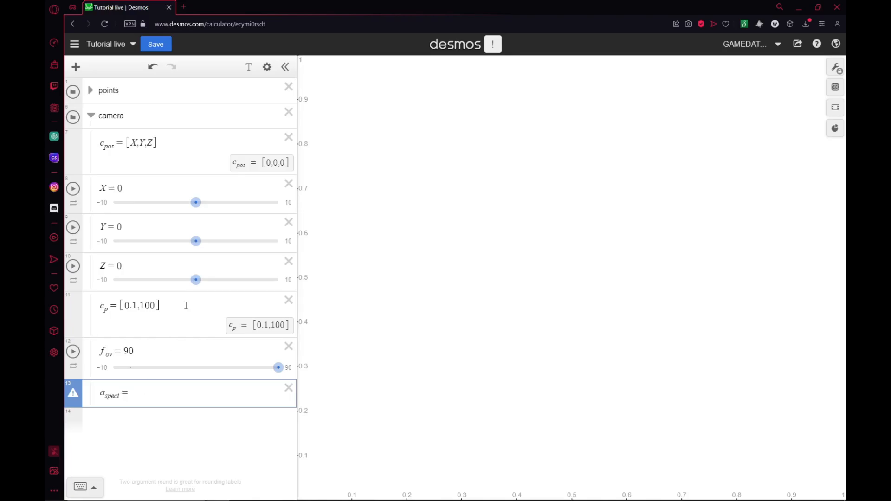
pyautogui.click(285, 67)
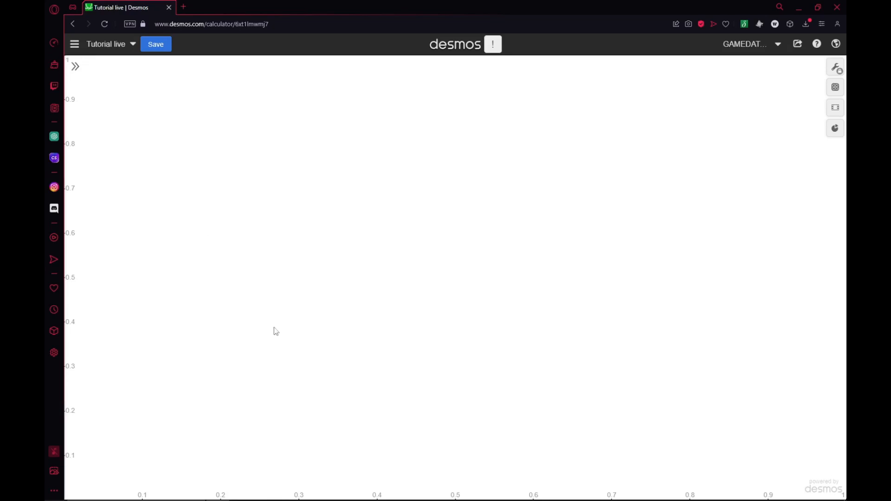
# - Save the screen snip via the Snip & Sketch notification and open it in Downloads' New folder
pyautogui.click(831, 496)
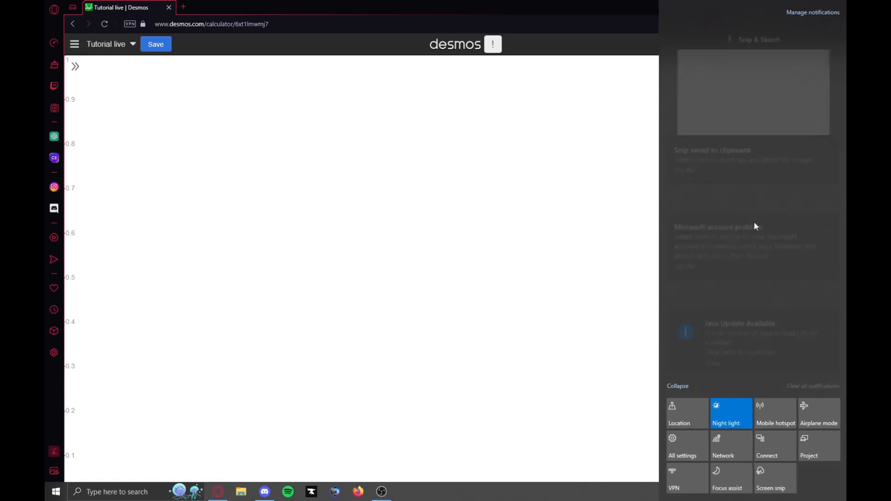
pyautogui.click(725, 107)
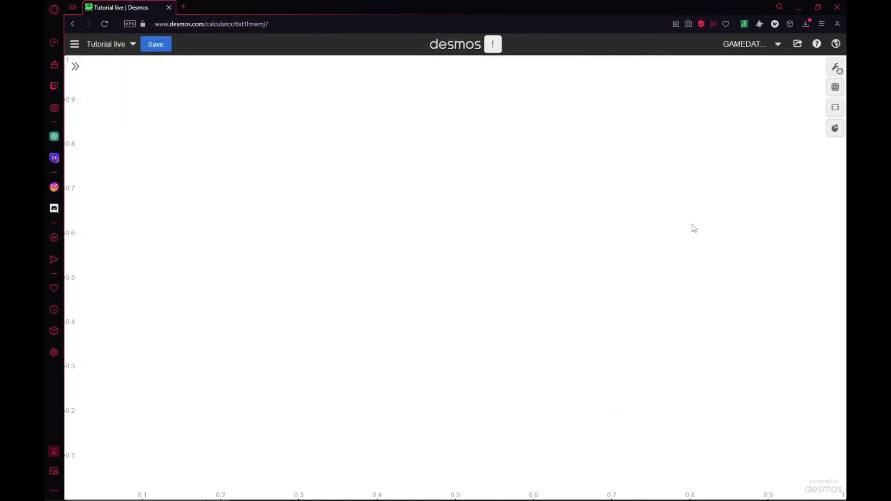
pyautogui.click(241, 492)
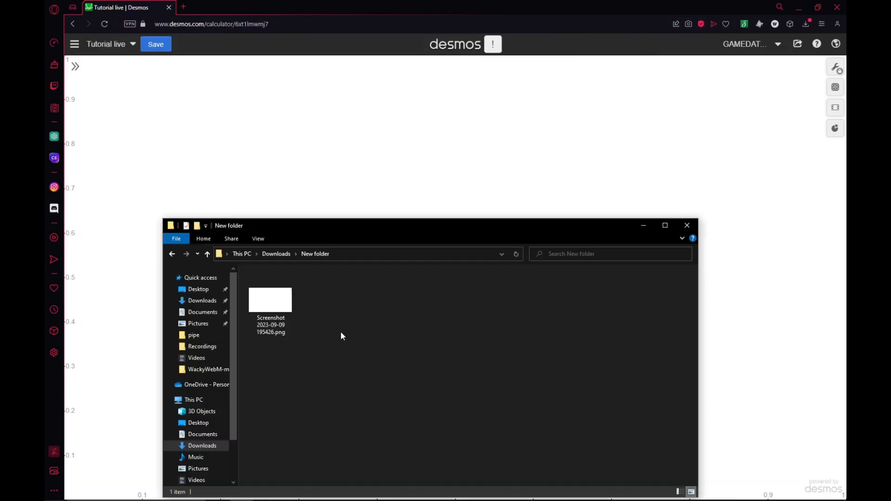
# - Read the screenshot's 1639 × 931 pixel dimensions from its file Properties Details
pyautogui.click(288, 304)
pyautogui.rightClick(286, 300)
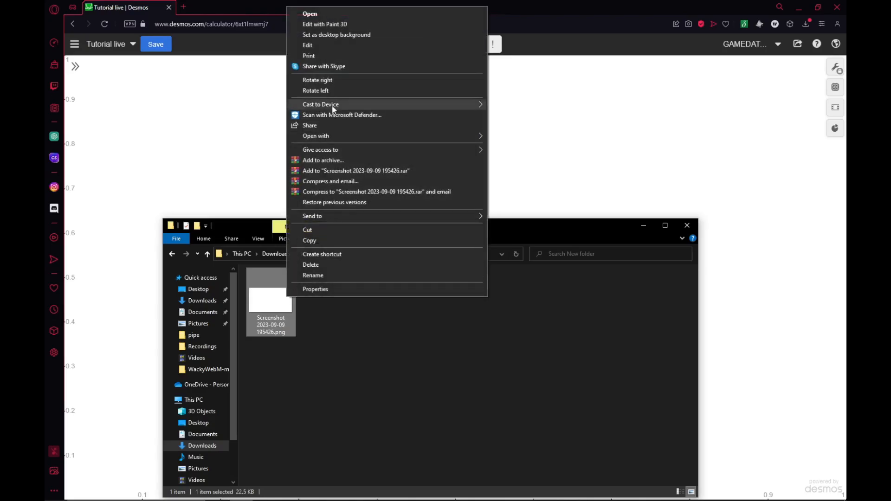
pyautogui.click(316, 290)
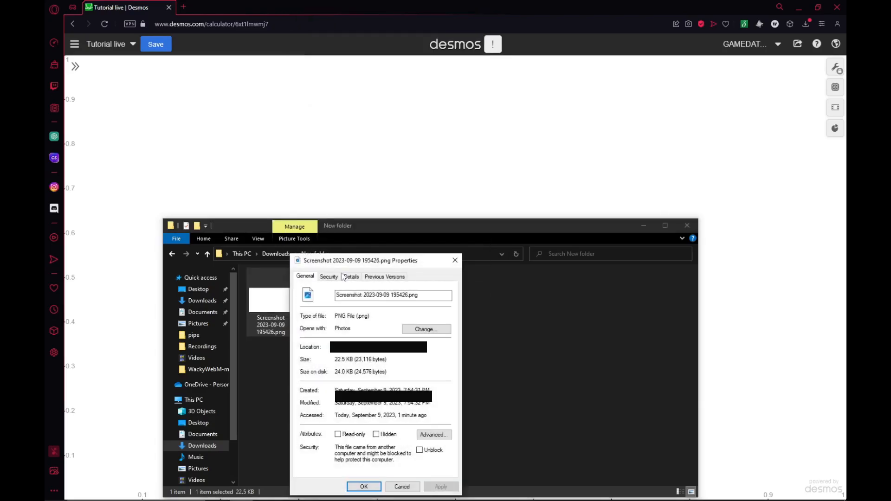
pyautogui.click(350, 277)
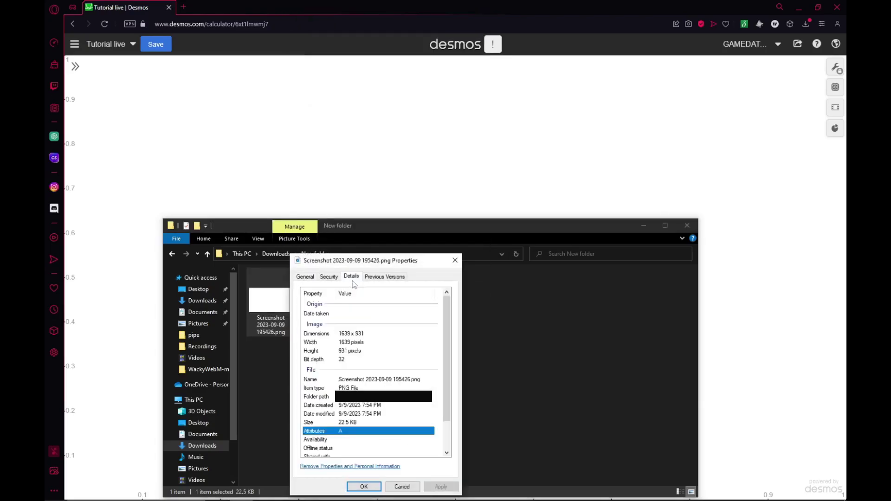
pyautogui.click(348, 343)
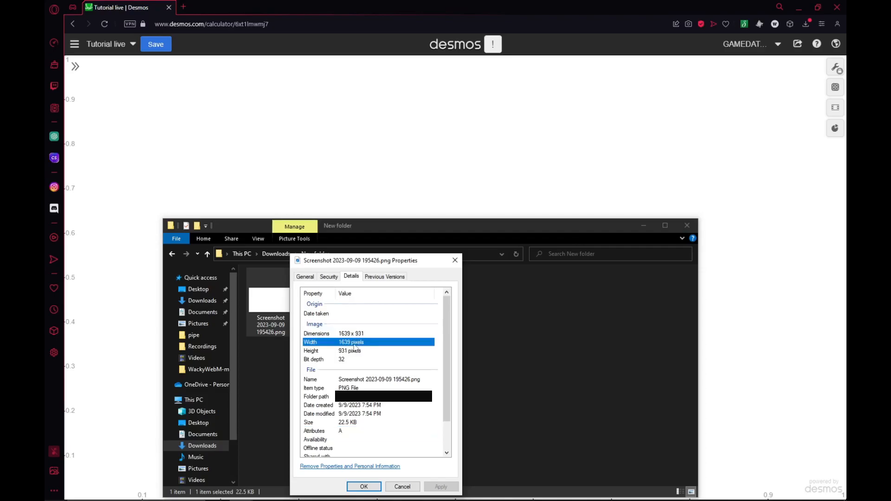
pyautogui.click(350, 352)
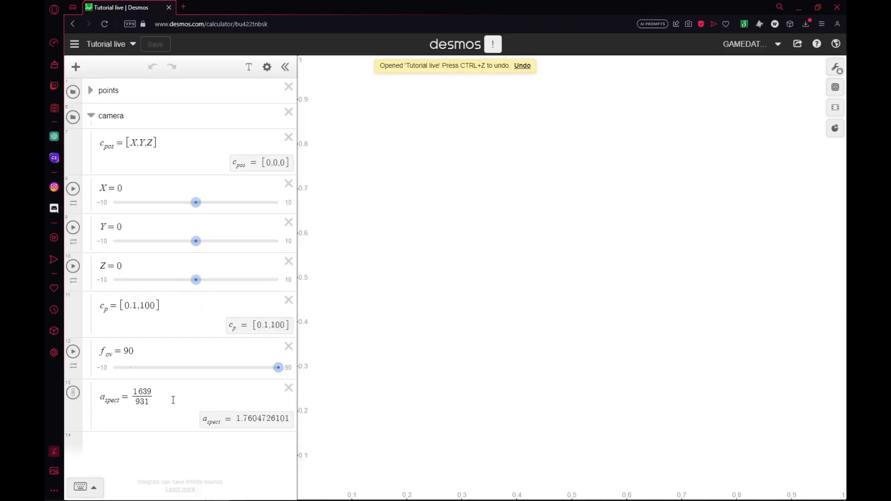
# - Define c_rot = [α, β, ϕ] with sliders for all three, each ranging 0 to 360
pyautogui.click(173, 400)
pyautogui.press('Return')
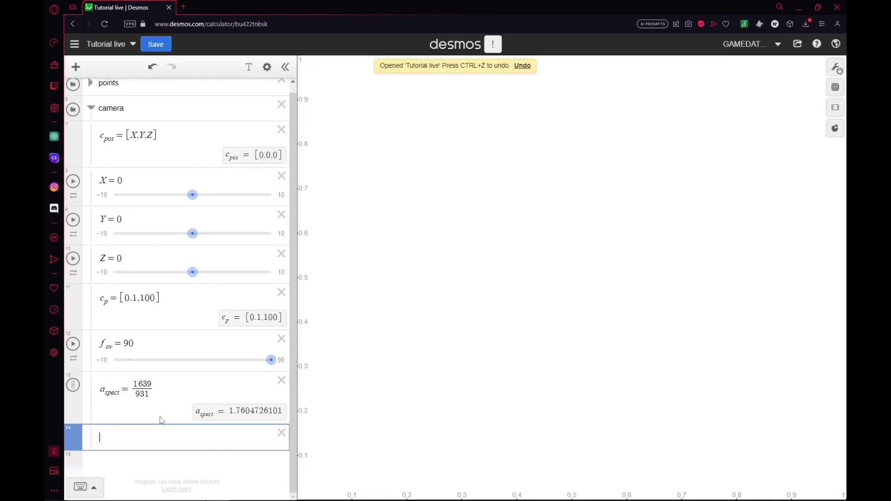
pyautogui.write('c')
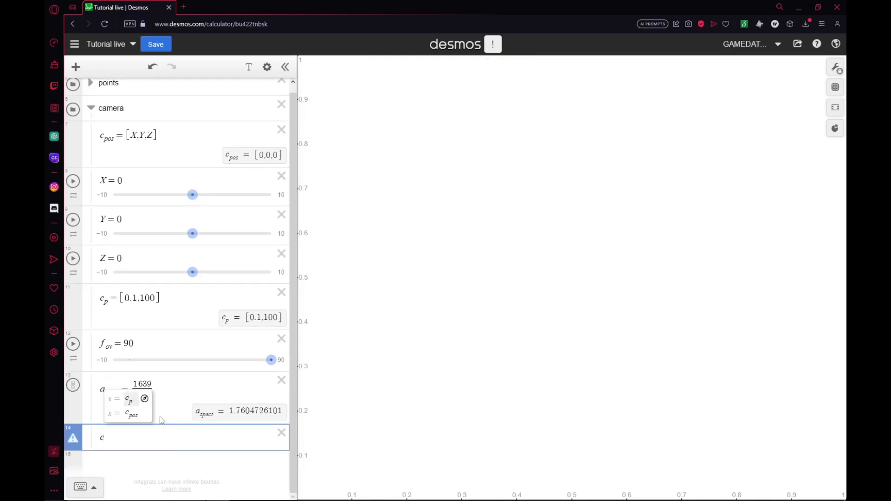
pyautogui.write('_rot')
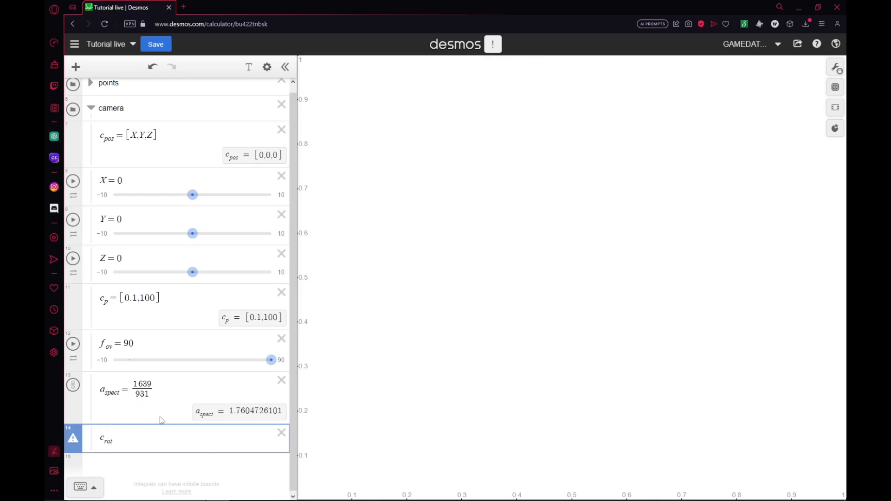
pyautogui.write('=[')
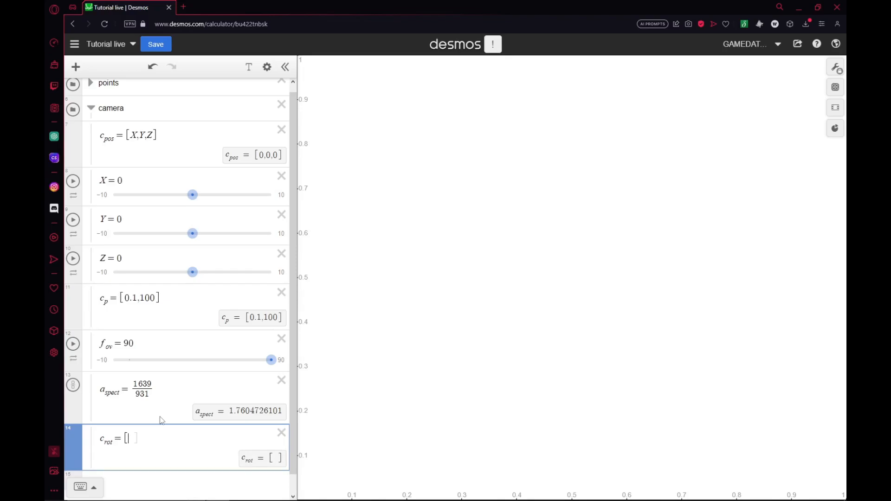
pyautogui.write('alpha')
pyautogui.write(',')
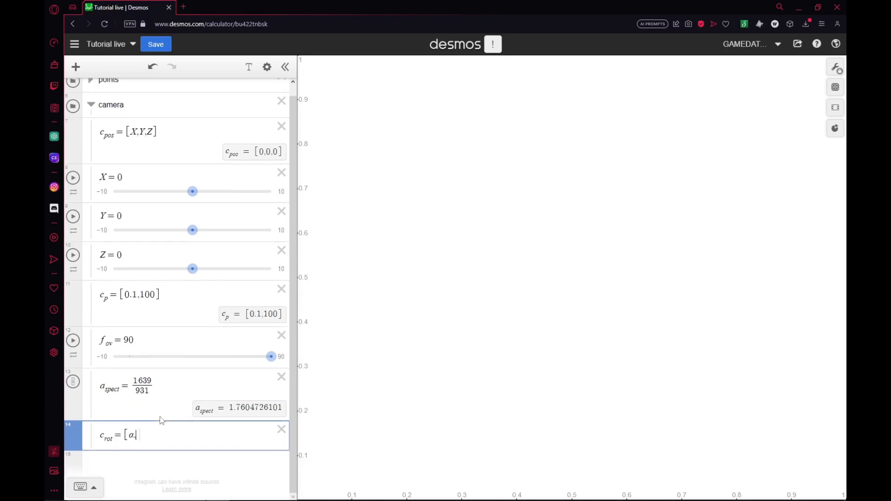
pyautogui.write('beta')
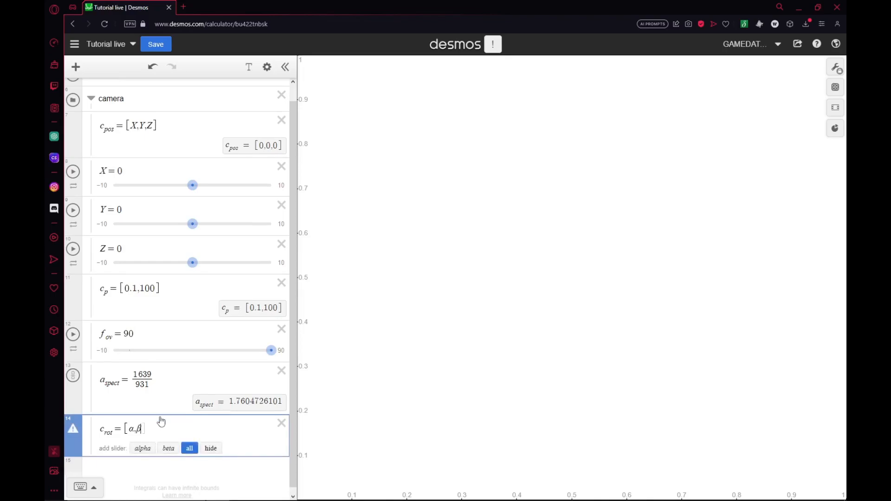
pyautogui.write(',phi')
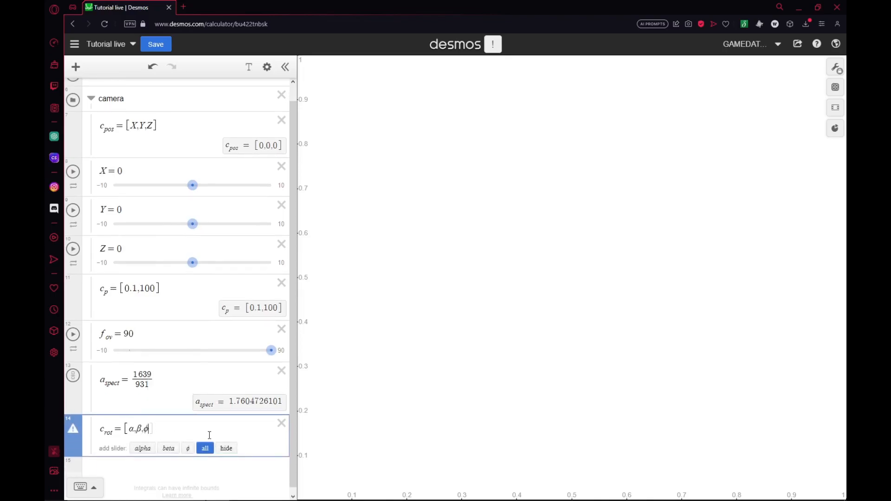
pyautogui.click(208, 448)
pyautogui.click(100, 376)
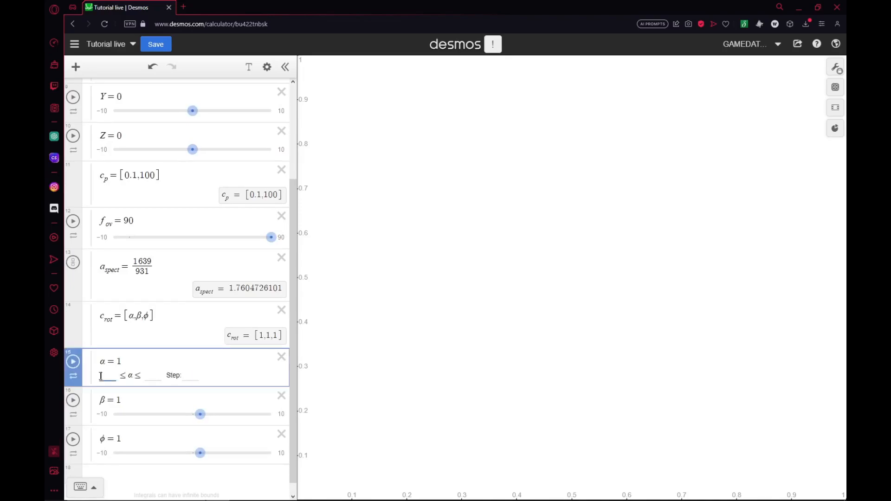
pyautogui.write('0')
pyautogui.click(149, 378)
pyautogui.write('360')
pyautogui.click(176, 243)
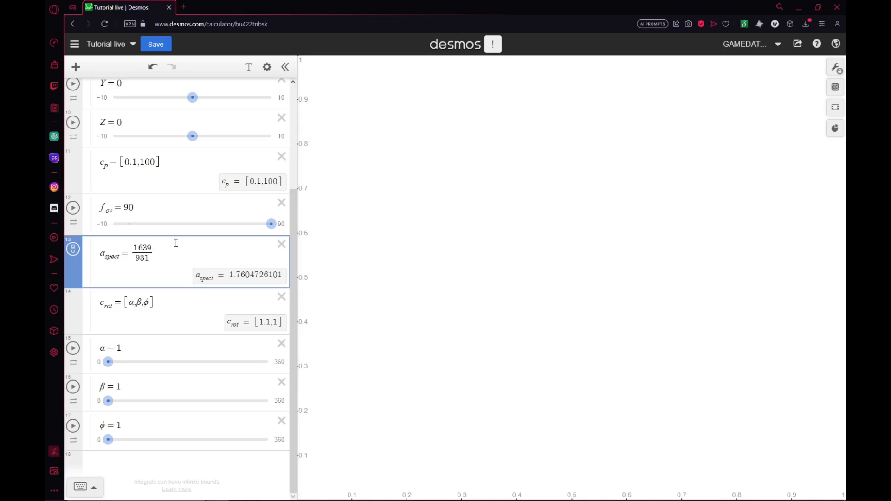
# - Add the focal length f = 1/tan(c_fov/2) in a new row below a_spect
pyautogui.press('Return')
pyautogui.hotkey('ctrl', 'v')
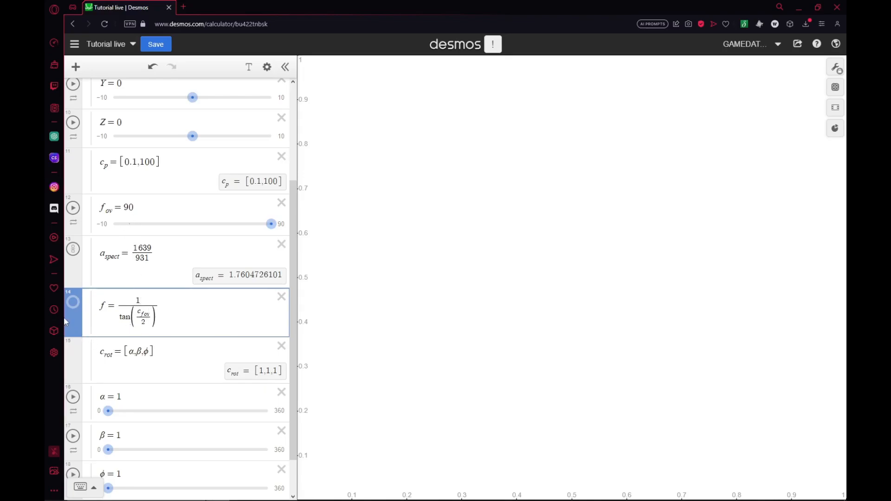
pyautogui.scroll(3, 97, 230)
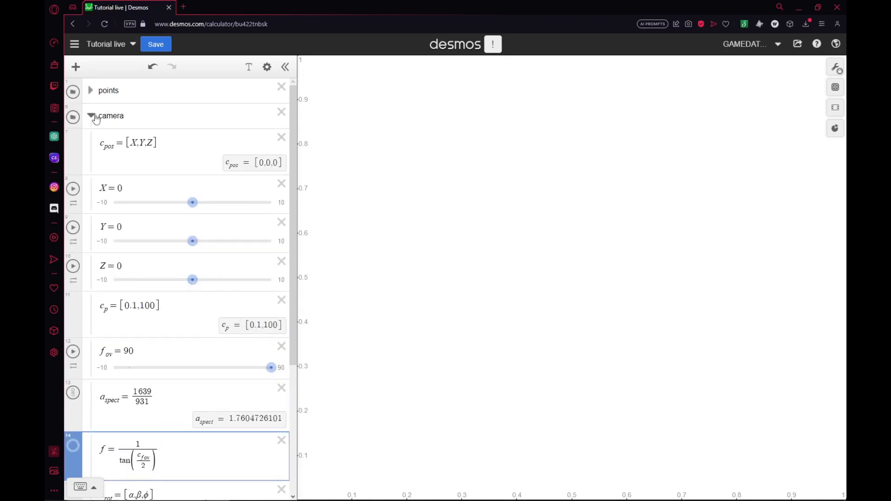
pyautogui.scroll(-3, 107, 260)
pyautogui.scroll(-1, 119, 293)
pyautogui.scroll(3, 120, 293)
# - Collapse the camera folder and create a 'render' folder with an empty row inside it
pyautogui.click(91, 117)
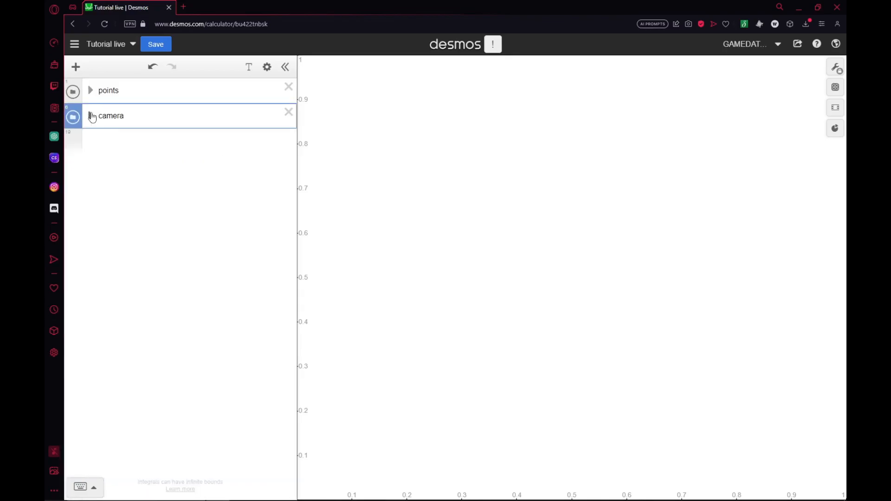
pyautogui.click(133, 138)
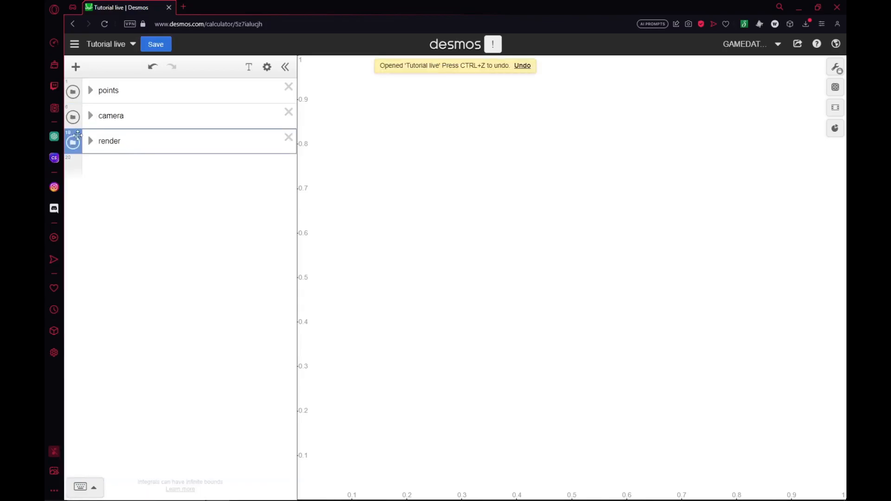
pyautogui.press('Return')
pyautogui.click(90, 140)
pyautogui.press('BackSpace')
pyautogui.press('Return')
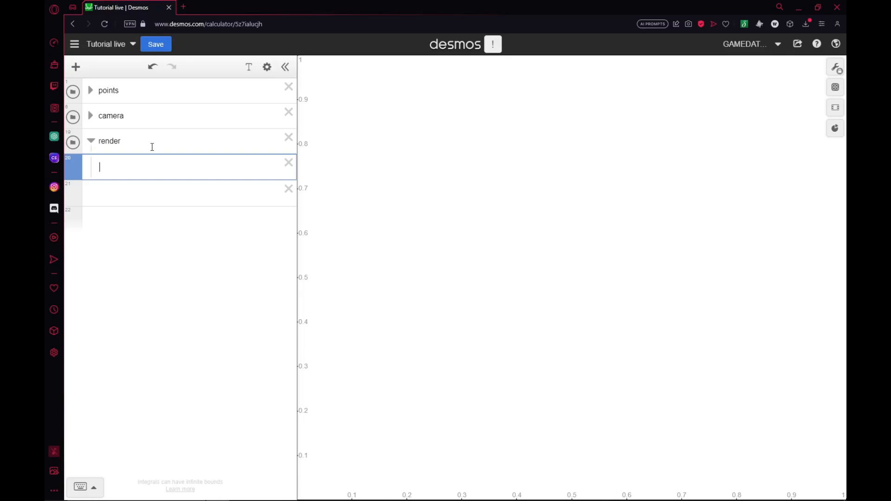
pyautogui.write('det')
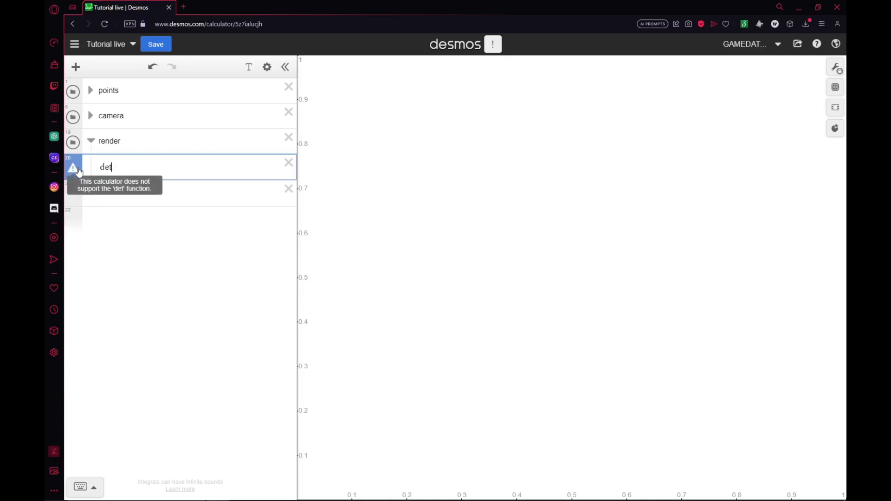
# - Define p_roj(p) as the pasted projection formula divided by −max(0.1, p[3])
pyautogui.press('BackSpace')
pyautogui.press('BackSpace')
pyautogui.press('BackSpace')
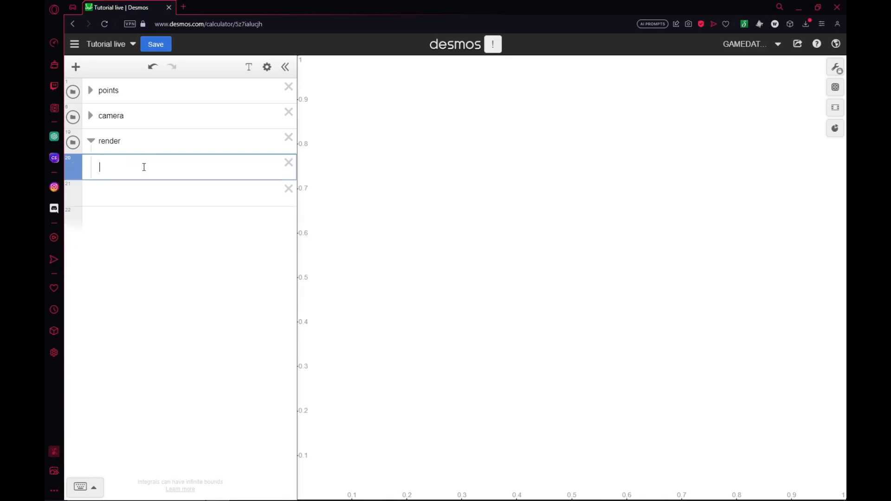
pyautogui.hotkey('ctrl', 'v')
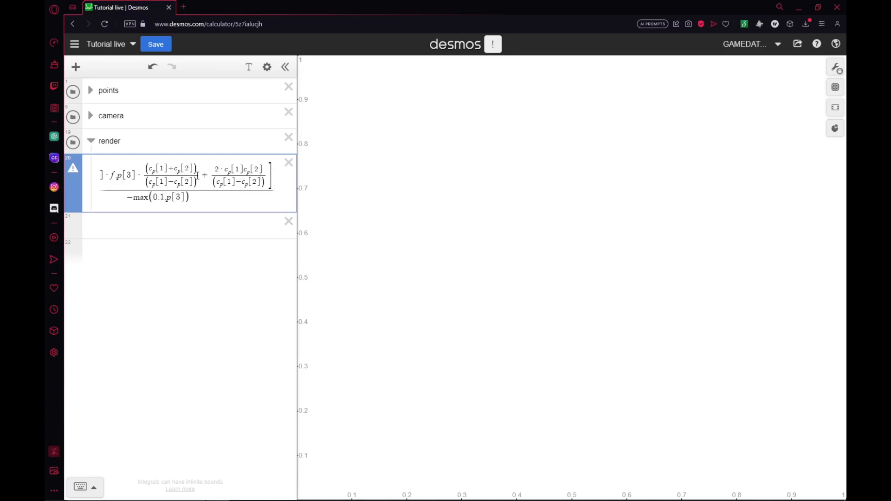
pyautogui.click(333, 177)
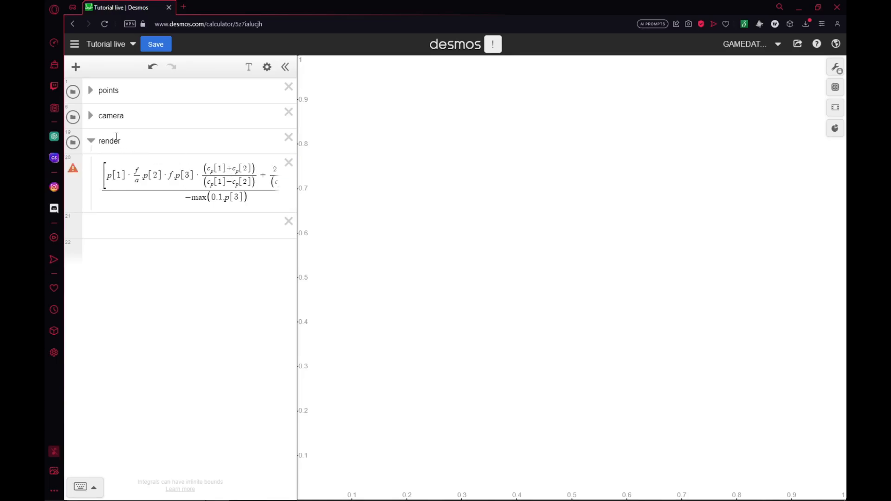
pyautogui.click(105, 188)
pyautogui.write('p')
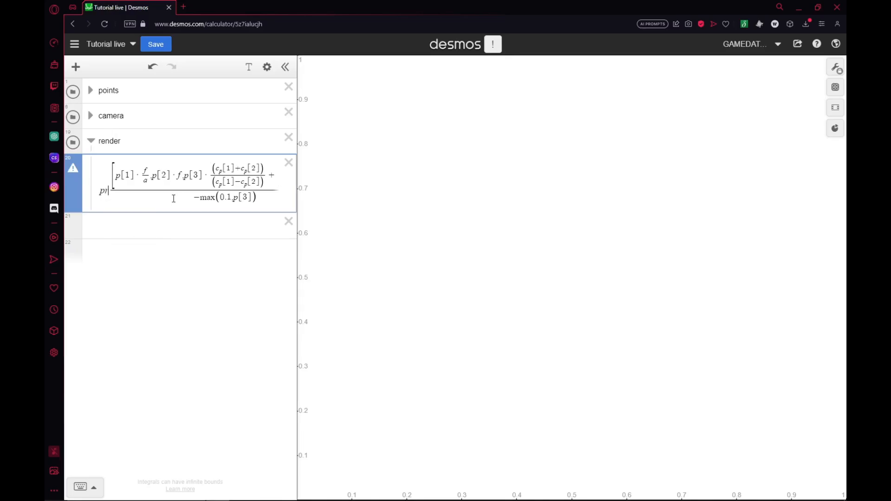
pyautogui.write('_roj(p) =')
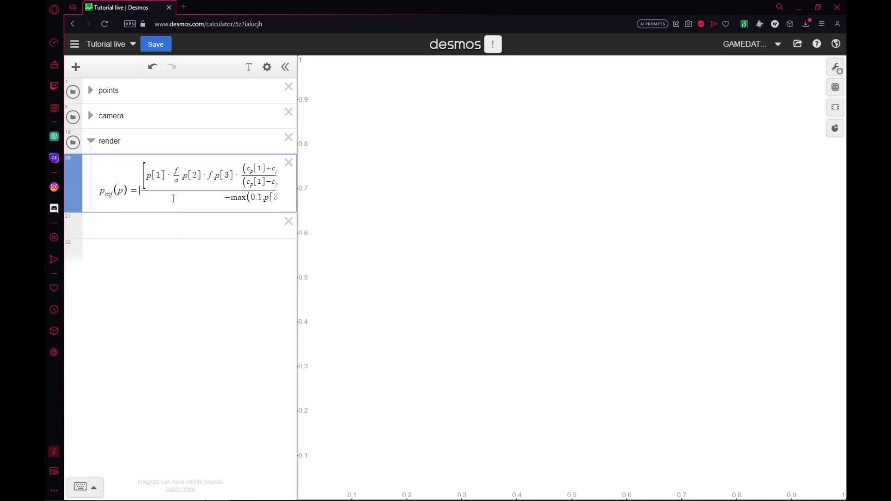
pyautogui.moveTo(173, 198); pyautogui.dragTo(362, 182)
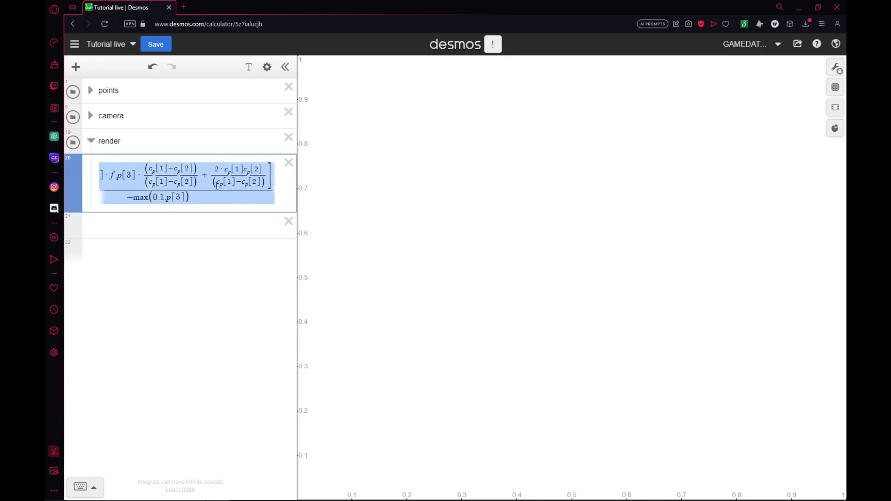
pyautogui.click(283, 187)
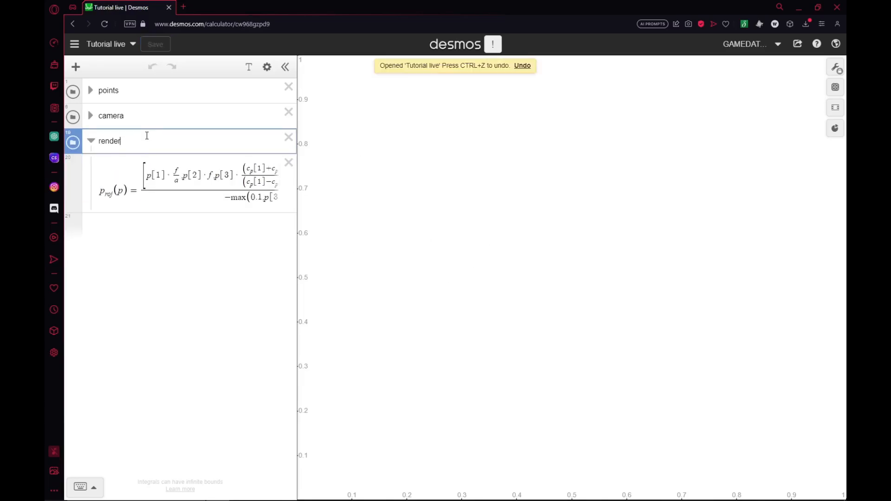
# - Paste the view mapping function v_iew(p) at the top of render and save the graph
pyautogui.press('Return')
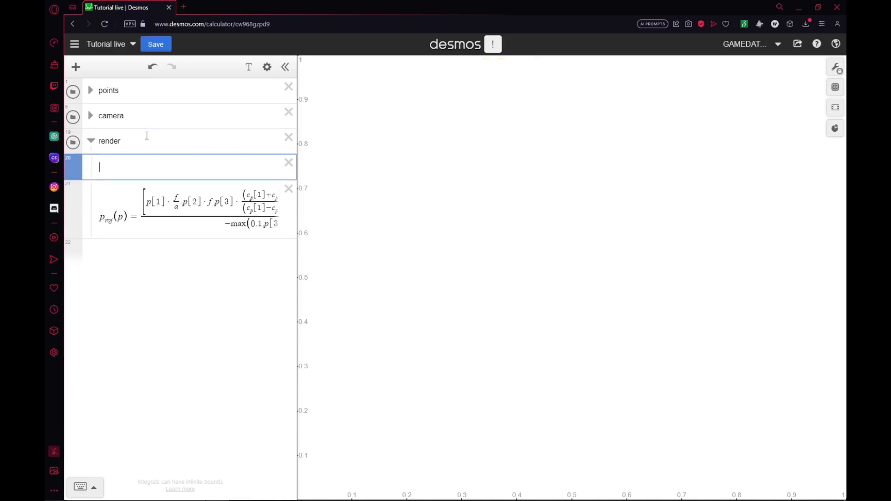
pyautogui.hotkey('ctrl', 'v')
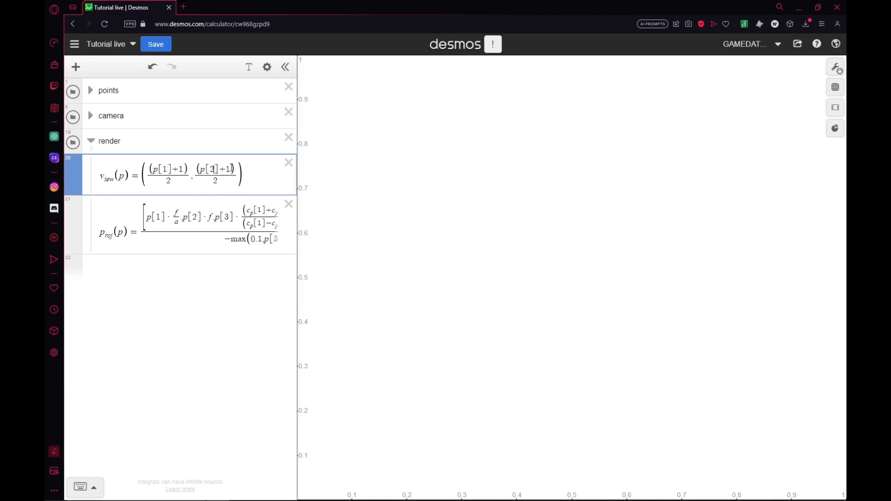
pyautogui.click(184, 170)
pyautogui.hotkey('ctrl', 's')
# - Define d_raw(p) = v_iew(p_roj(p)) and plot d_raw(p_1) through d_raw(p_4)
pyautogui.click(116, 271)
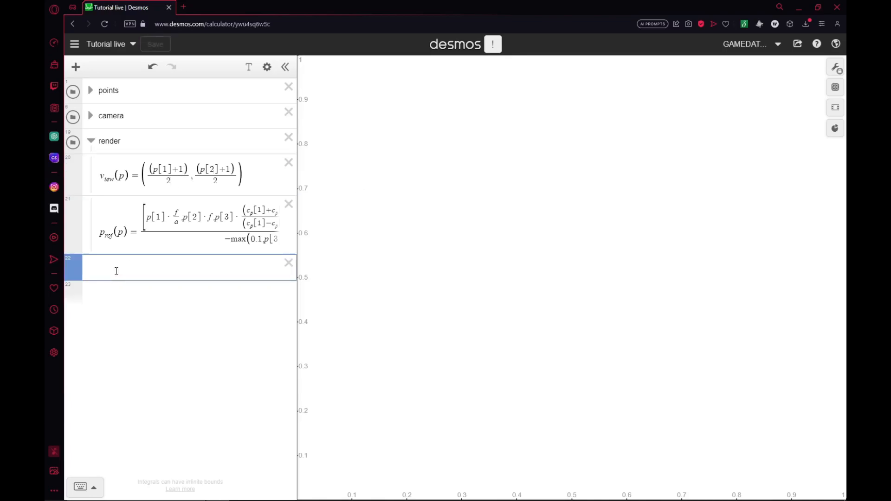
pyautogui.write('d_raw')
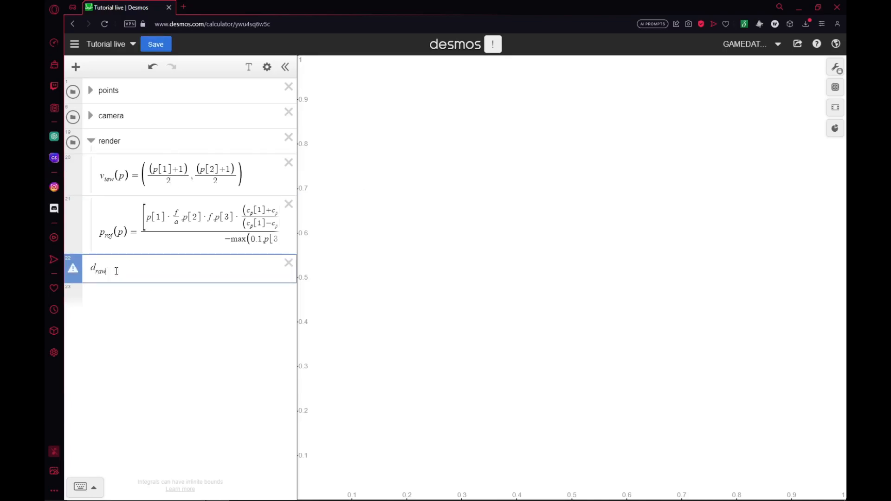
pyautogui.write('(')
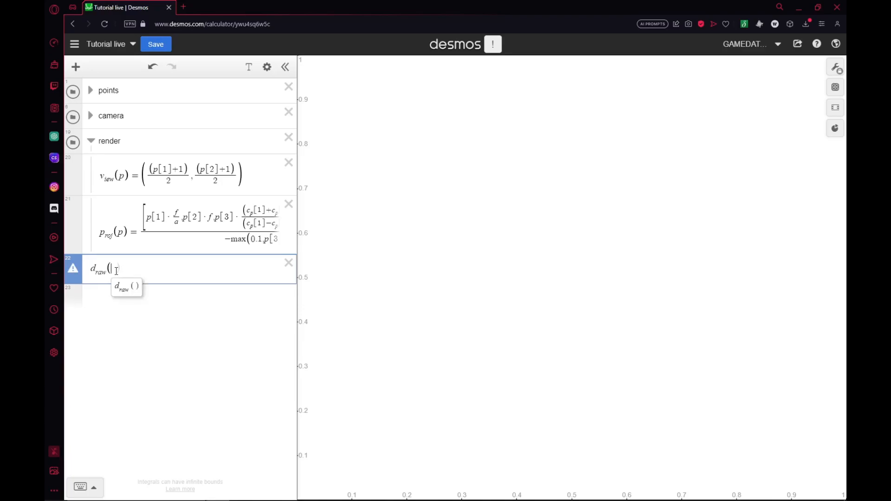
pyautogui.write('p')
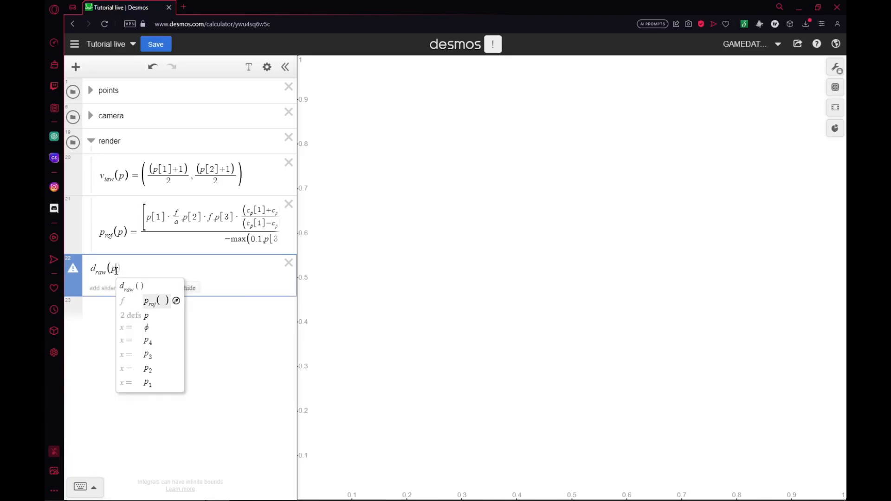
pyautogui.write(')=')
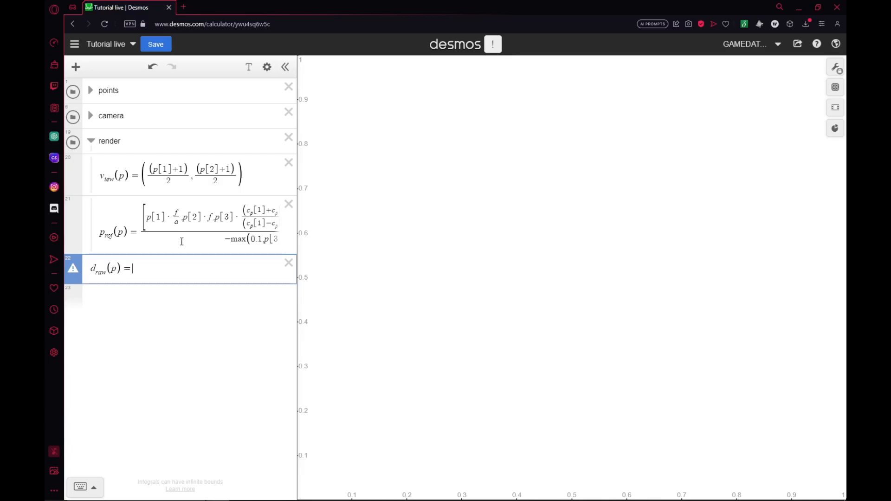
pyautogui.write('v')
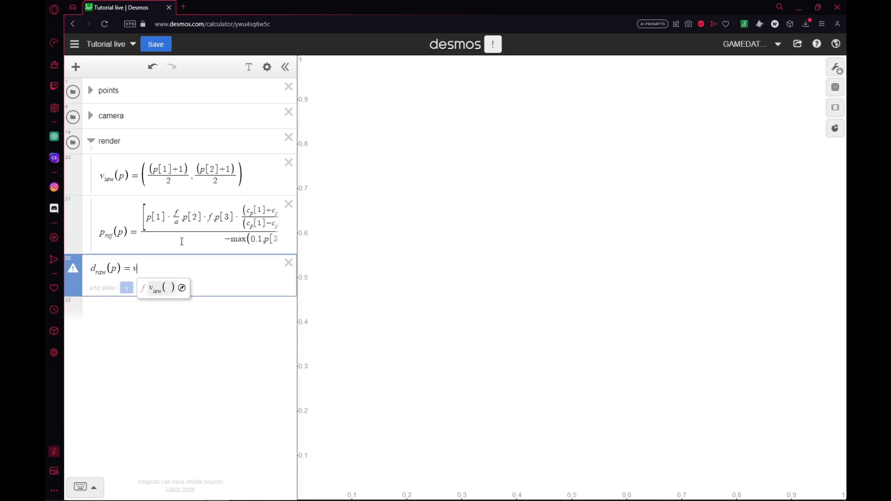
pyautogui.press('Tab')
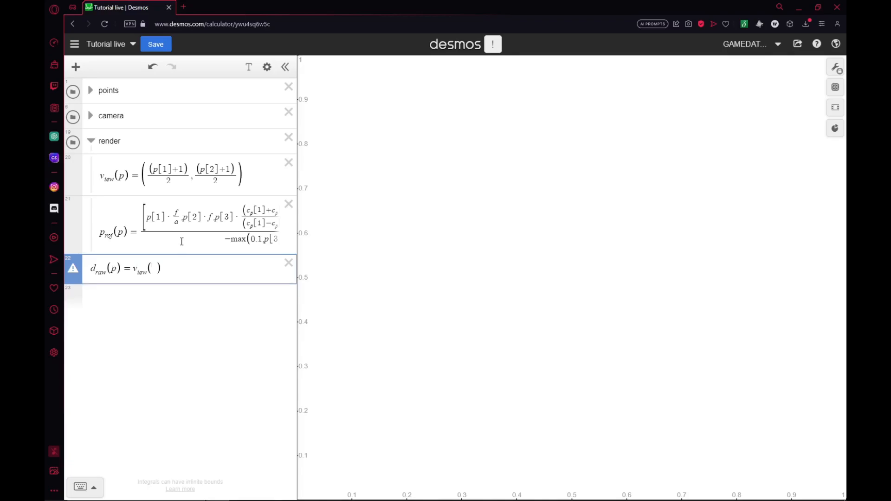
pyautogui.write('p')
pyautogui.press('Down')
pyautogui.press('Tab')
pyautogui.write('p')
pyautogui.click(412, 232)
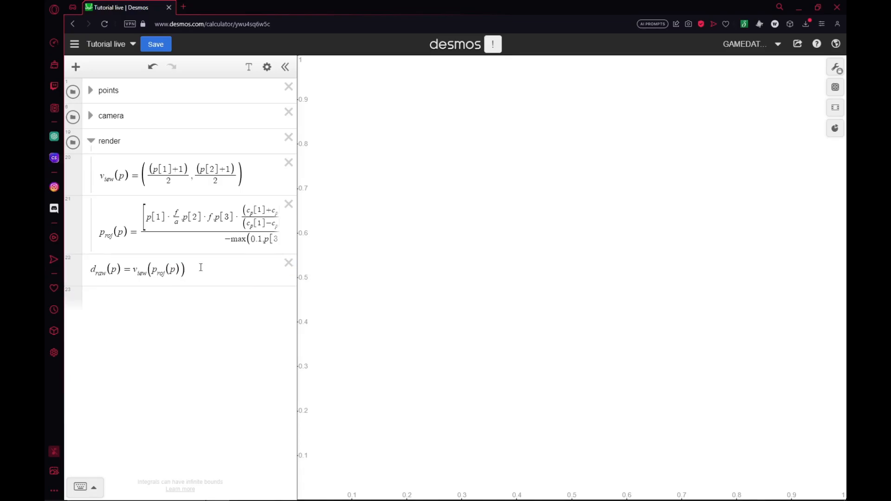
pyautogui.click(121, 299)
pyautogui.hotkey('ctrl', 'v')
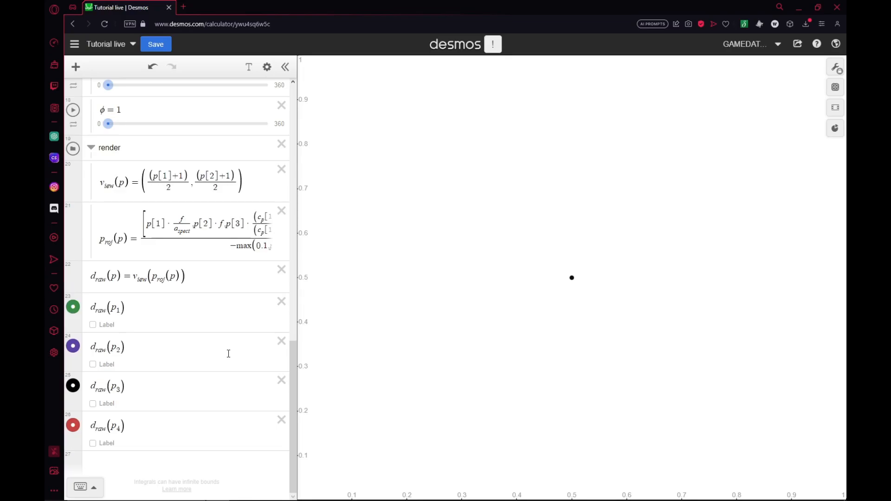
pyautogui.scroll(3, 253, 325)
pyautogui.scroll(3, 251, 324)
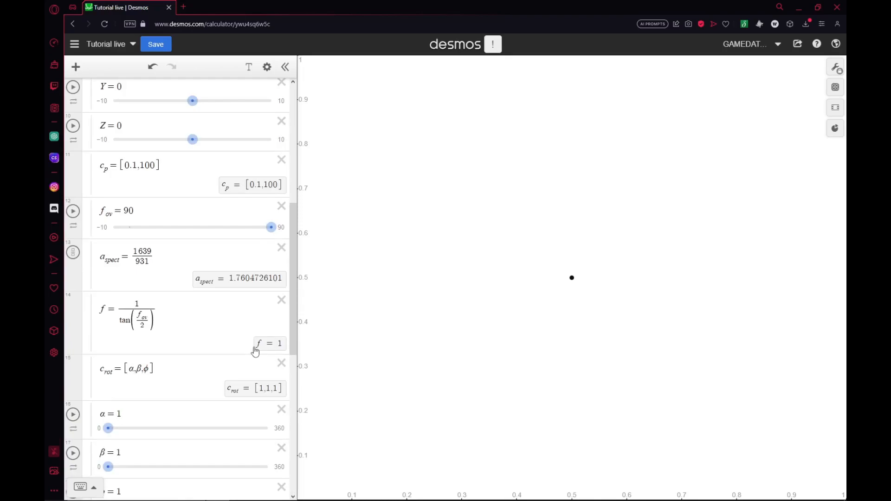
pyautogui.scroll(5, 255, 351)
pyautogui.moveTo(193, 205); pyautogui.dragTo(225, 208)
pyautogui.moveTo(166, 228); pyautogui.dragTo(199, 220)
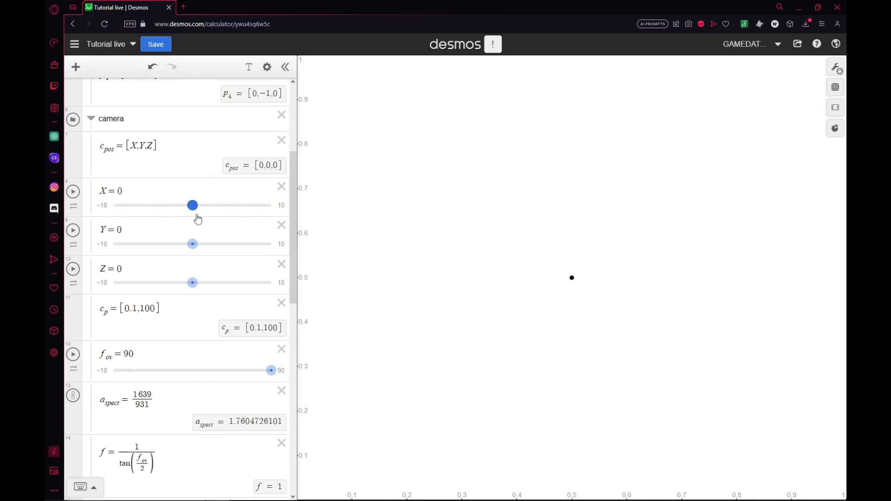
pyautogui.scroll(3, 193, 276)
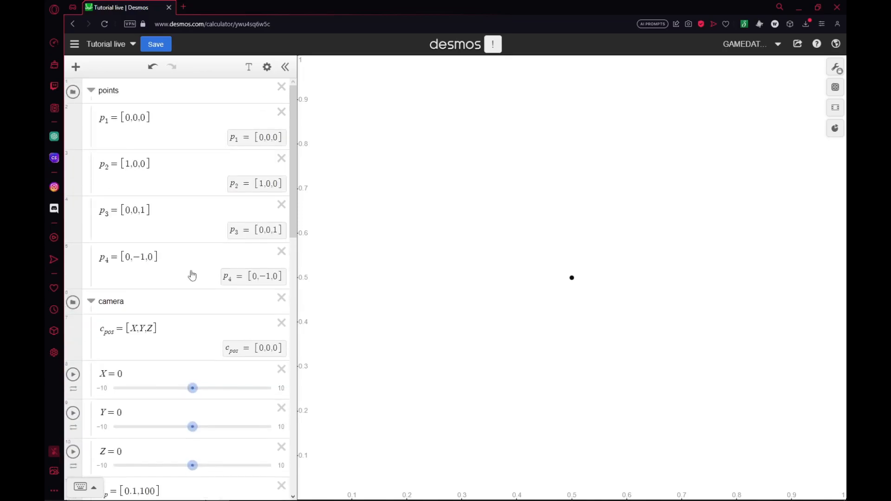
# - Subtract c_pos from each of the point definitions p_1 through p_4
pyautogui.doubleClick(110, 329)
pyautogui.hotkey('ctrl', 'c')
pyautogui.click(191, 116)
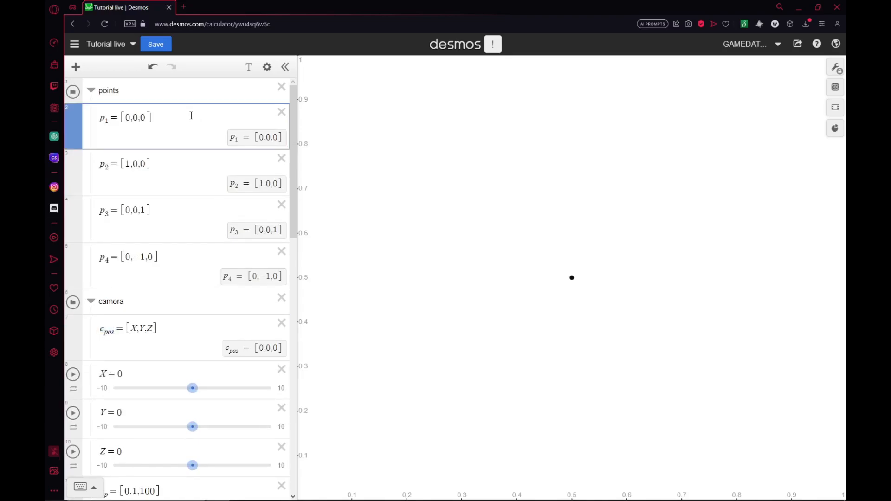
pyautogui.write('-')
pyautogui.hotkey('ctrl', 'v')
pyautogui.moveTo(194, 116); pyautogui.dragTo(153, 116)
pyautogui.click(175, 167)
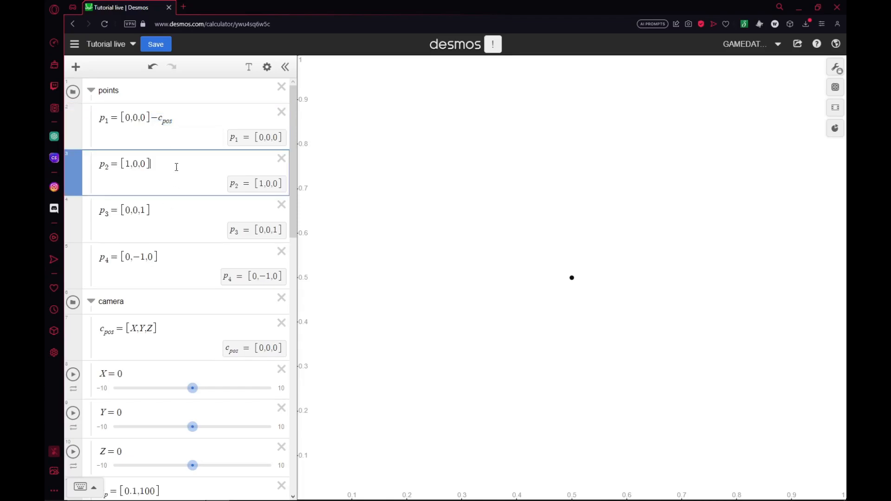
pyautogui.hotkey('ctrl', 'v')
pyautogui.click(174, 209)
pyautogui.write('-c_pos')
pyautogui.click(187, 258)
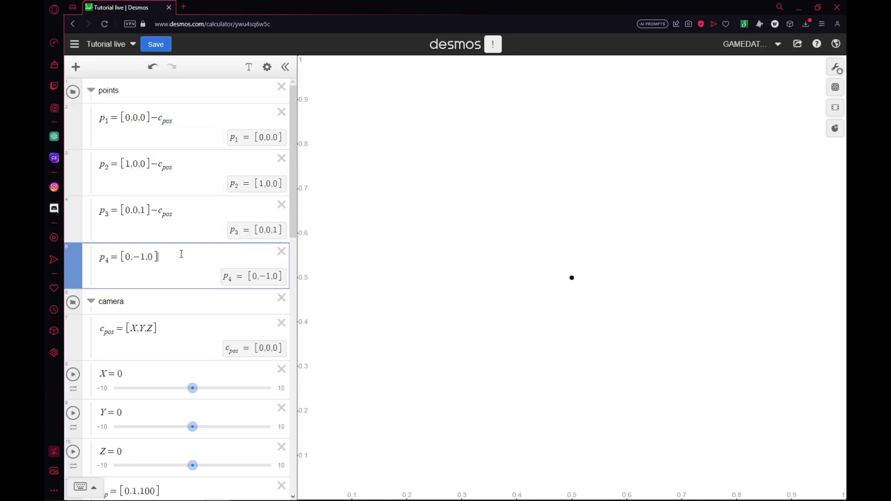
pyautogui.write('-c_{pos}')
pyautogui.click(380, 285)
pyautogui.scroll(-4, 208, 306)
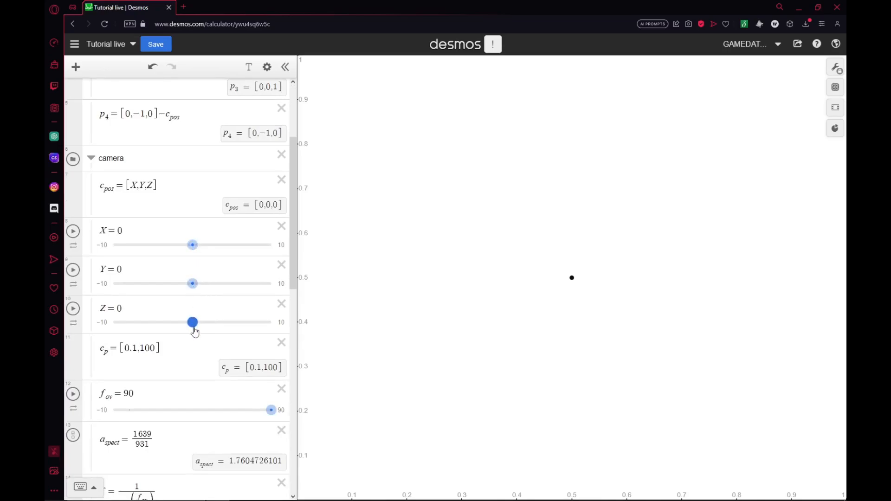
# - Move the camera sliders to Z = −2.5, Y = −1, leaving X at 0
pyautogui.moveTo(194, 330); pyautogui.dragTo(172, 323)
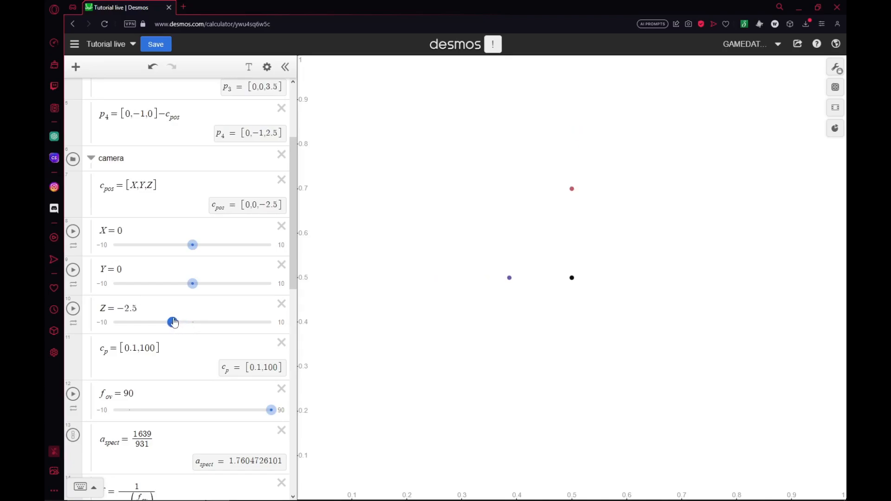
pyautogui.moveTo(196, 285); pyautogui.dragTo(189, 290)
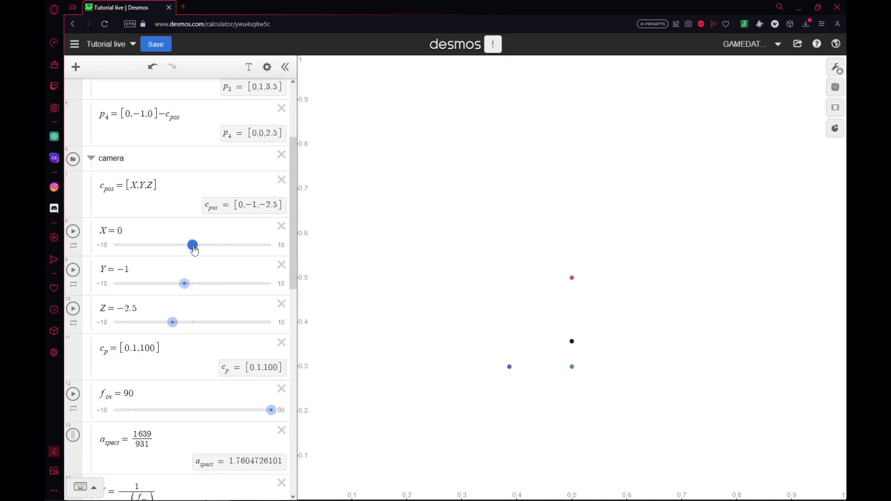
pyautogui.moveTo(192, 245)
pyautogui.mouseDown()
pyautogui.moveTo(174, 257)
pyautogui.moveTo(225, 263)
pyautogui.moveTo(185, 268)
pyautogui.mouseUp()
pyautogui.scroll(-4, 173, 336)
pyautogui.scroll(-4, 173, 336)
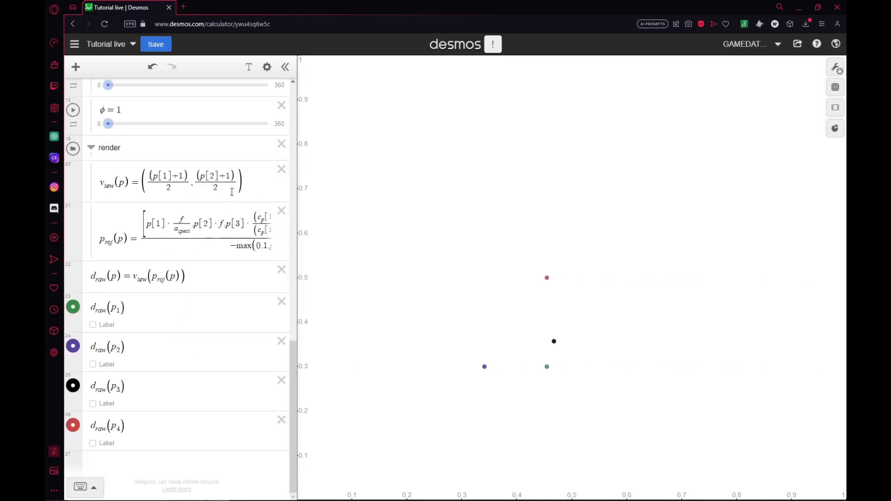
# - Start t_ri(P_1,P_2,P_3)=polygon( below v_iew with d_raw(P_1) as its first vertex
pyautogui.click(248, 179)
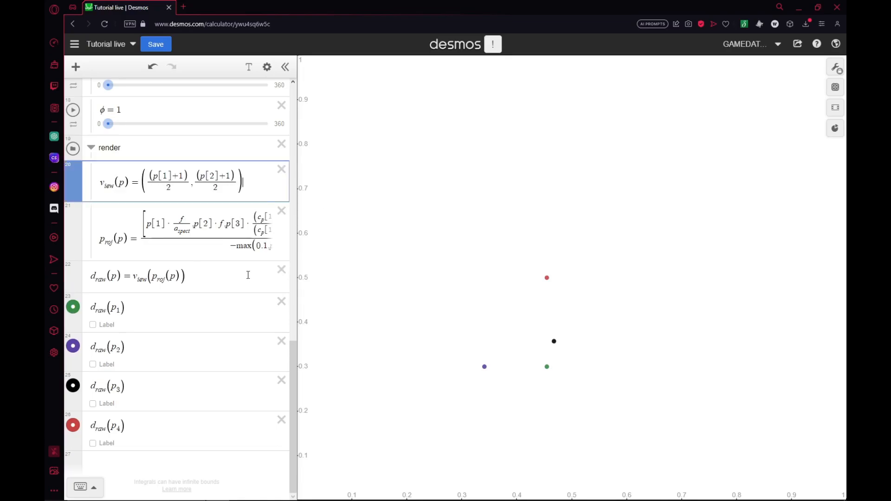
pyautogui.press('Return')
pyautogui.write('t_r')
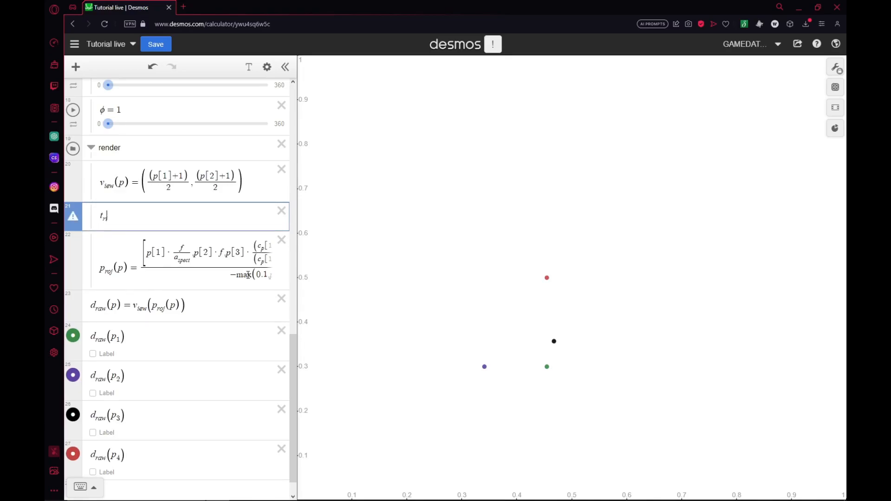
pyautogui.write('i(')
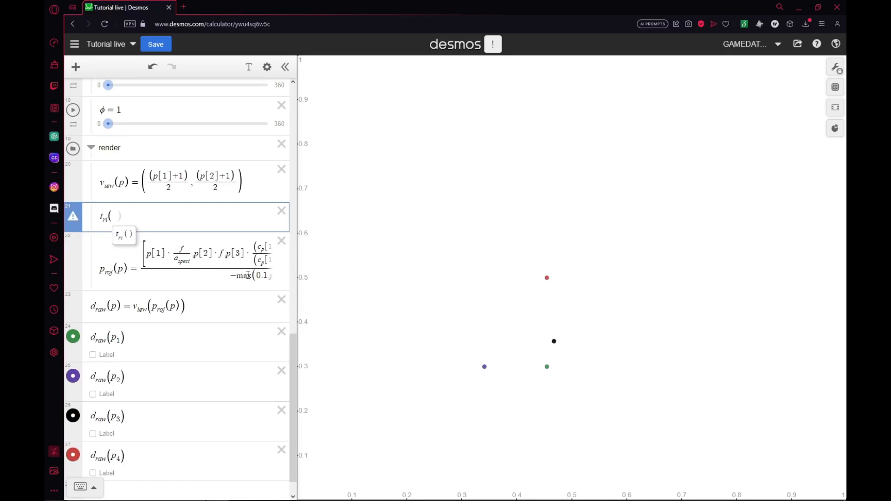
pyautogui.write('P_1,')
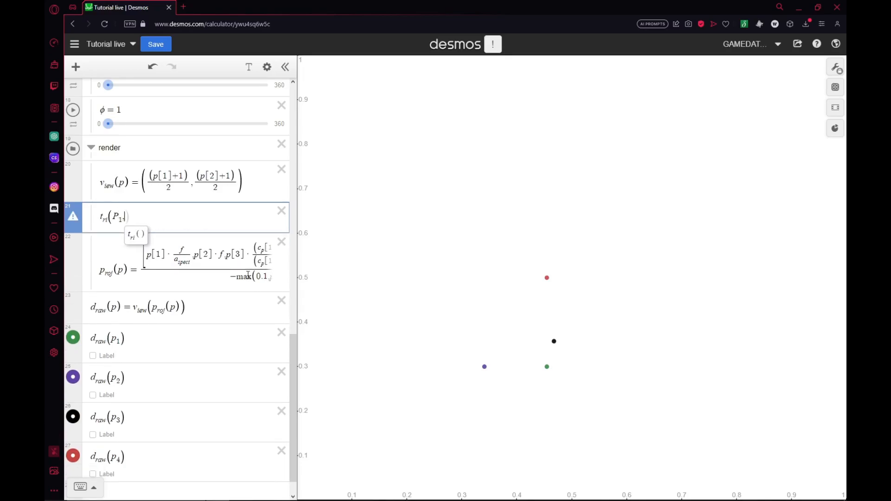
pyautogui.write('P_2')
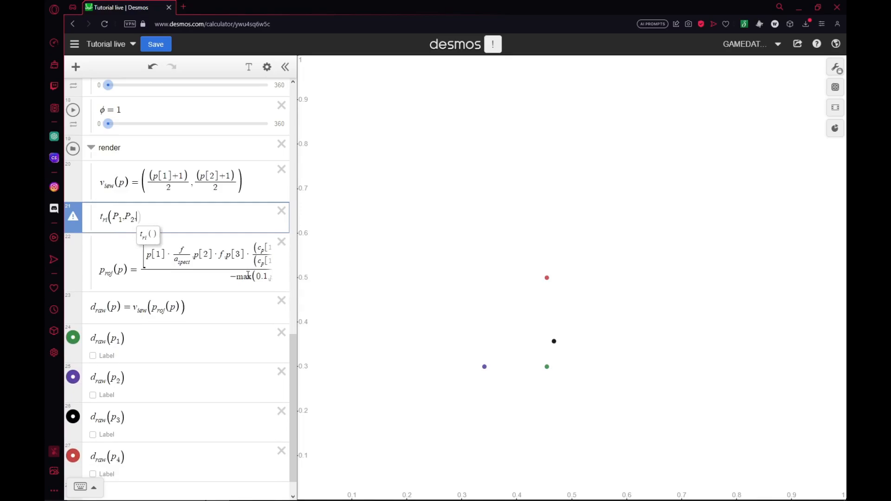
pyautogui.write(',P_3)')
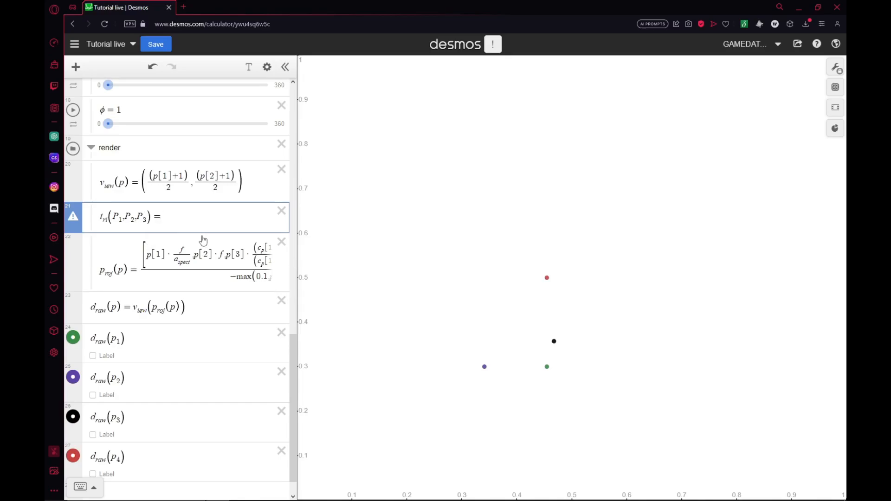
pyautogui.write('pol')
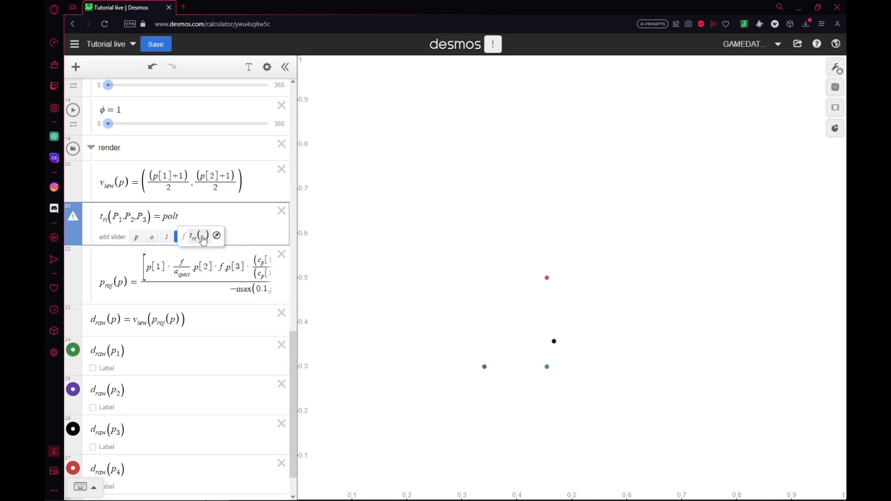
pyautogui.write('ygon(')
pyautogui.moveTo(133, 341); pyautogui.dragTo(91, 339)
pyautogui.hotkey('ctrl', 'c')
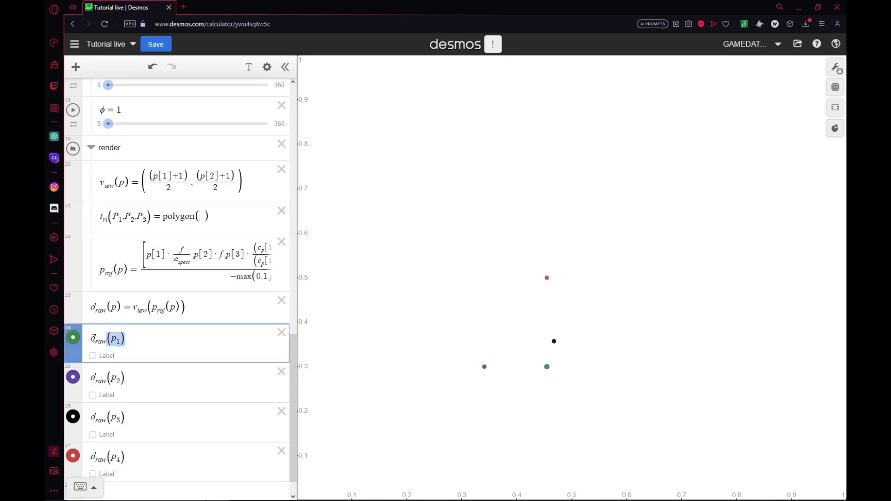
pyautogui.click(203, 215)
pyautogui.hotkey('ctrl', 'v')
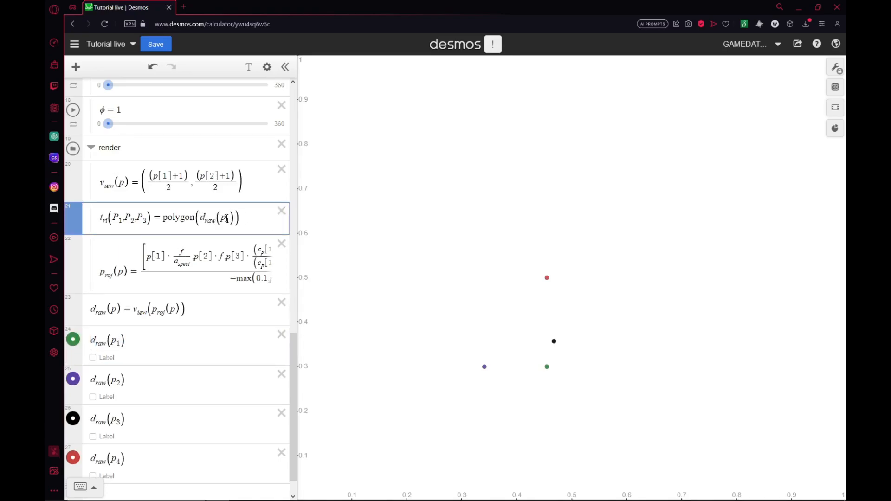
pyautogui.click(231, 216)
pyautogui.press('BackSpace')
pyautogui.write('P1')
# - Complete t_ri with vertices d_raw(P_2) and d_raw(P_3) and close the polygon
pyautogui.moveTo(235, 217); pyautogui.dragTo(199, 215)
pyautogui.hotkey('ctrl', 'c')
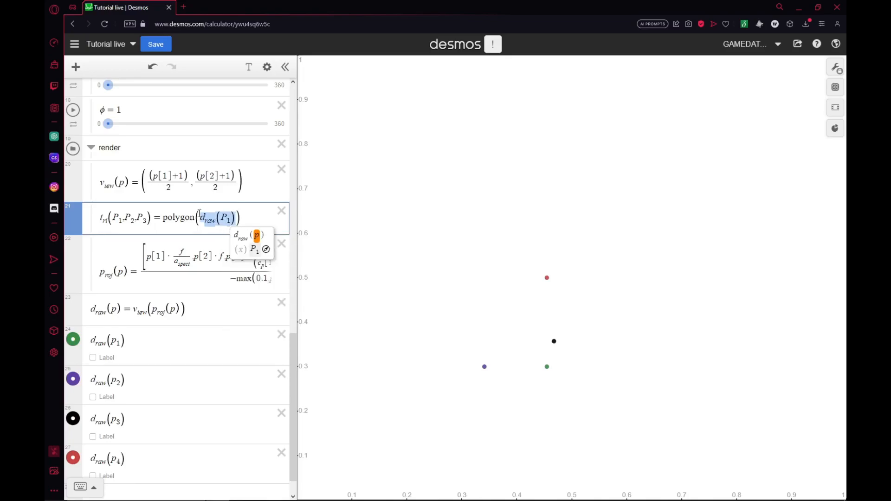
pyautogui.click(237, 217)
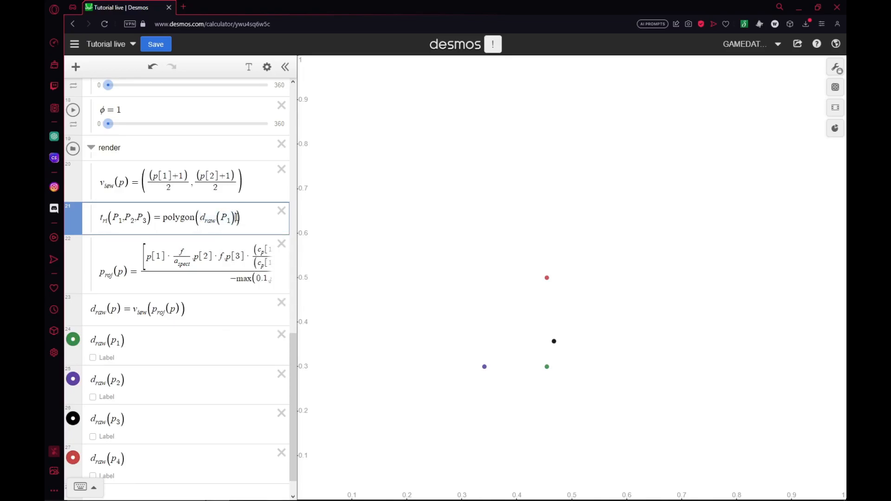
pyautogui.write(',')
pyautogui.hotkey('ctrl', 'v')
pyautogui.press('BackSpace')
pyautogui.write('2),')
pyautogui.hotkey('ctrl', 'v')
pyautogui.press('BackSpace')
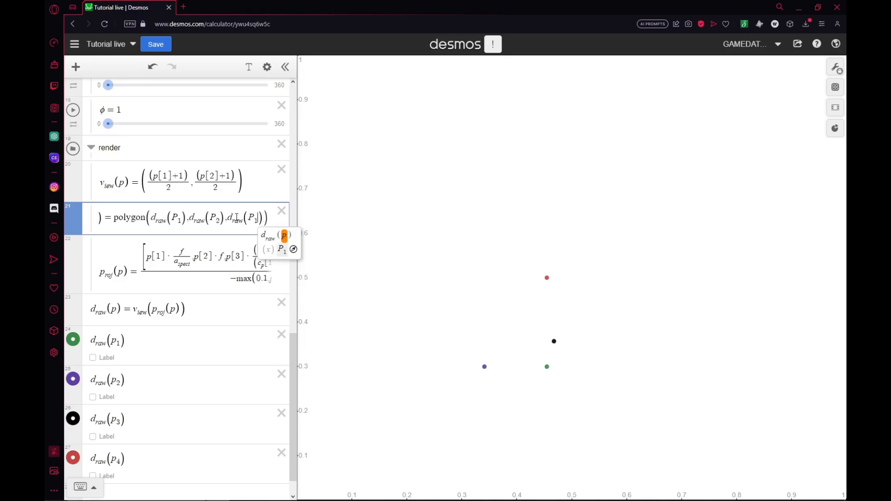
pyautogui.write('3')
pyautogui.click(416, 218)
pyautogui.scroll(-1, 208, 355)
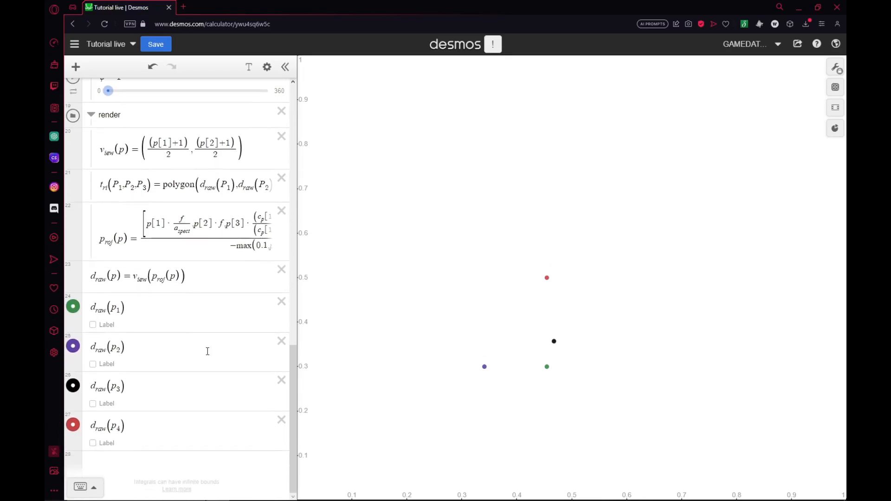
pyautogui.click(129, 310)
pyautogui.hotkey('ctrl', 'v')
pyautogui.scroll(3, 177, 231)
pyautogui.scroll(5, 169, 237)
pyautogui.scroll(2, 154, 212)
pyautogui.scroll(1, 198, 220)
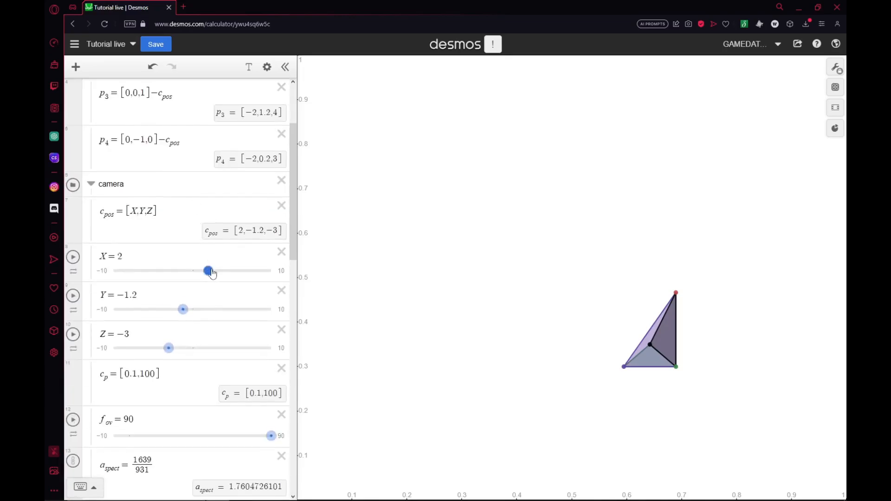
pyautogui.moveTo(211, 273)
pyautogui.mouseDown()
pyautogui.moveTo(163, 271)
pyautogui.moveTo(175, 271)
pyautogui.mouseUp()
pyautogui.moveTo(183, 309)
pyautogui.mouseDown()
pyautogui.moveTo(175, 309)
pyautogui.moveTo(216, 310)
pyautogui.moveTo(182, 311)
pyautogui.mouseUp()
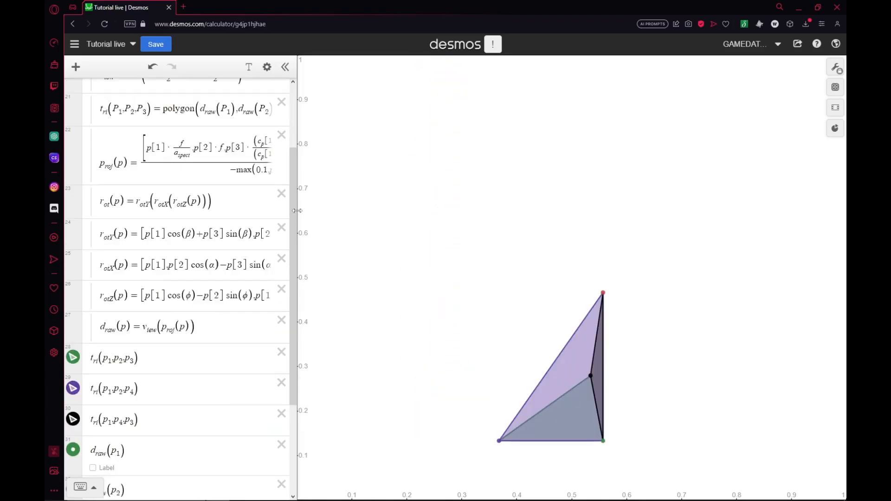
pyautogui.moveTo(297, 211); pyautogui.dragTo(508, 221)
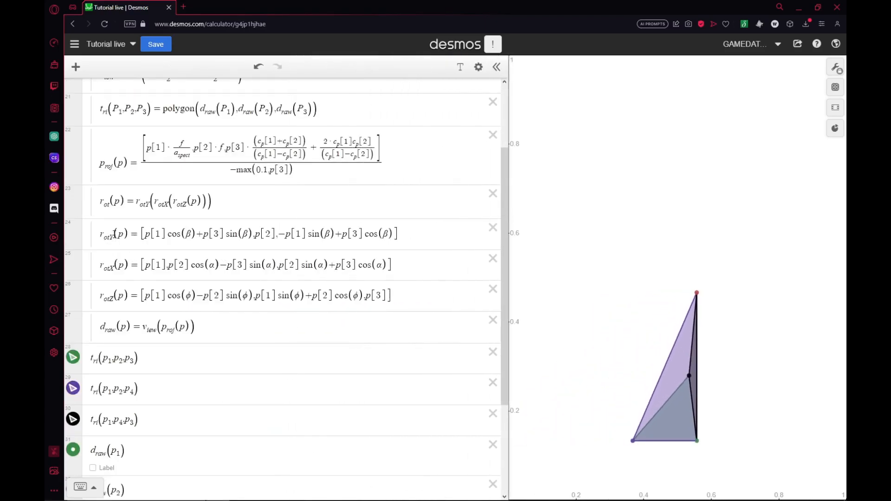
pyautogui.click(135, 239)
pyautogui.click(134, 262)
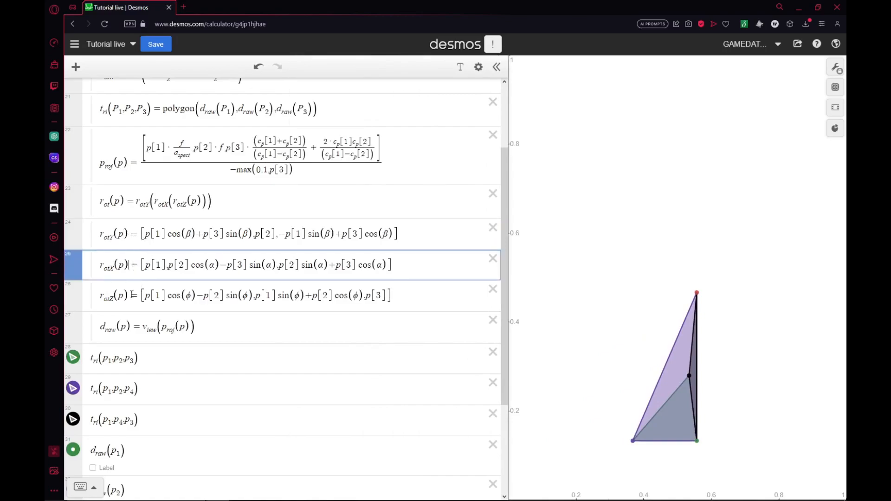
pyautogui.click(128, 297)
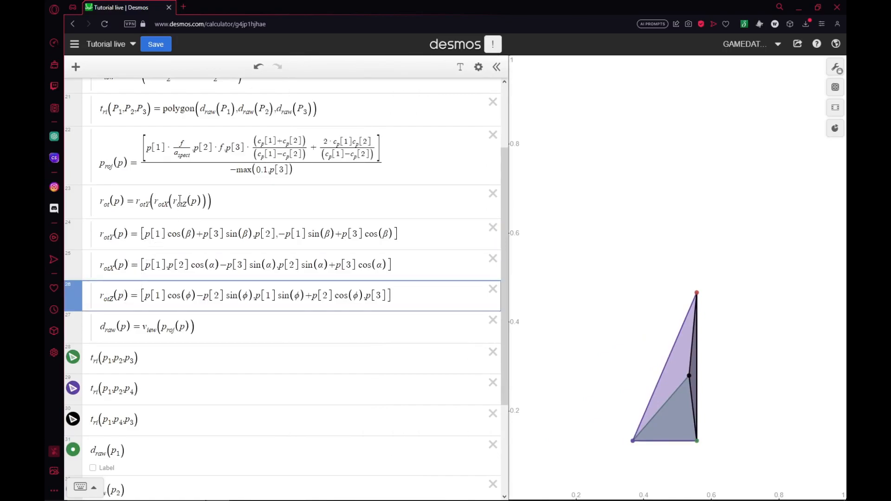
pyautogui.moveTo(173, 201); pyautogui.dragTo(212, 202)
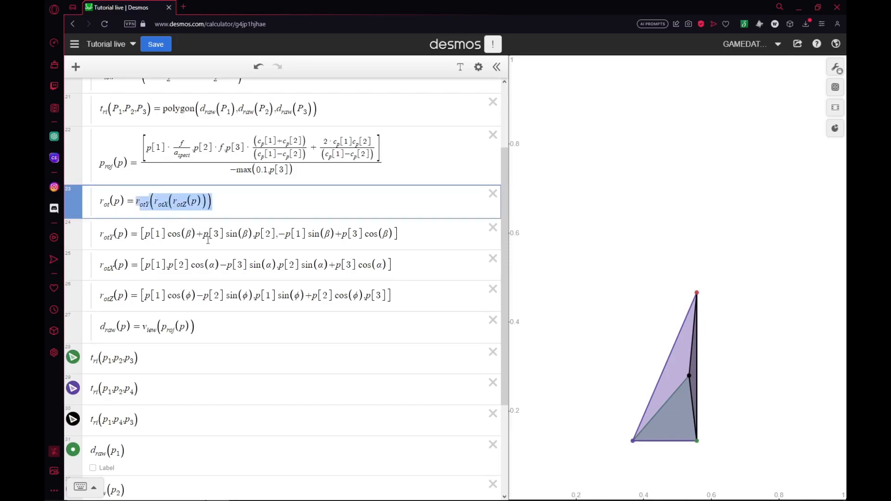
pyautogui.click(225, 207)
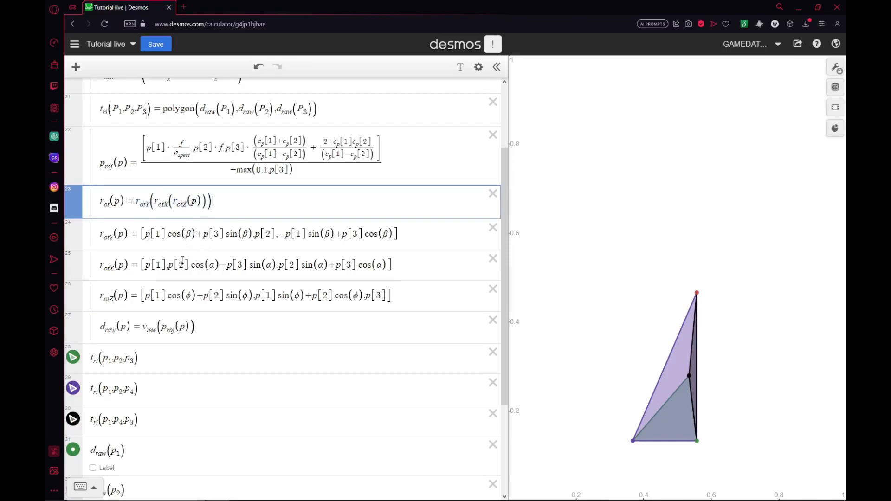
pyautogui.click(214, 264)
pyautogui.press('Up')
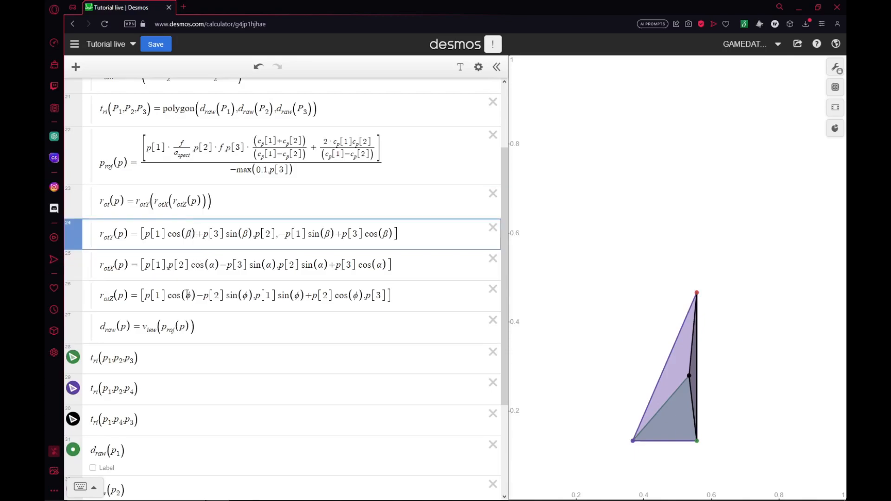
pyautogui.click(186, 294)
pyautogui.scroll(3, 213, 307)
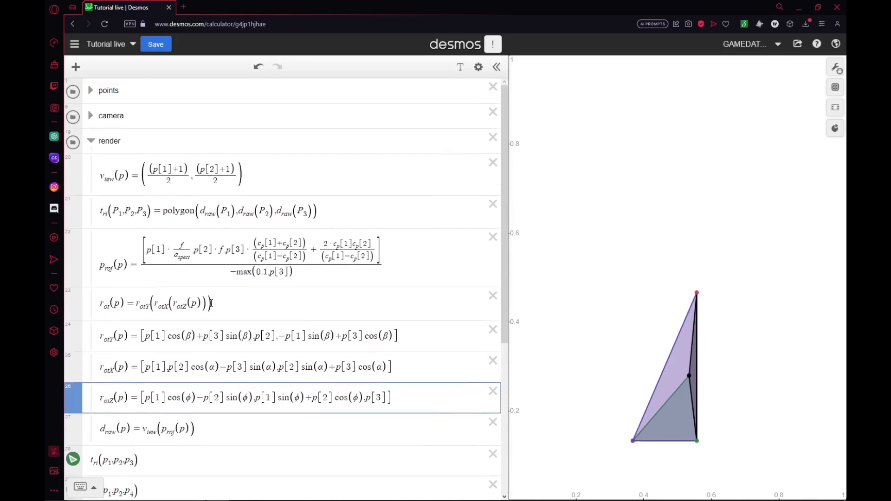
pyautogui.click(91, 140)
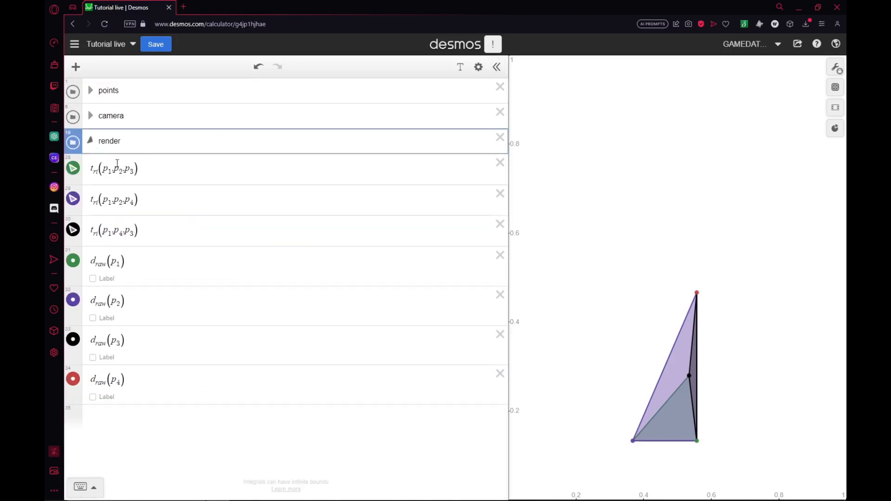
pyautogui.click(91, 116)
pyautogui.scroll(-3, 97, 237)
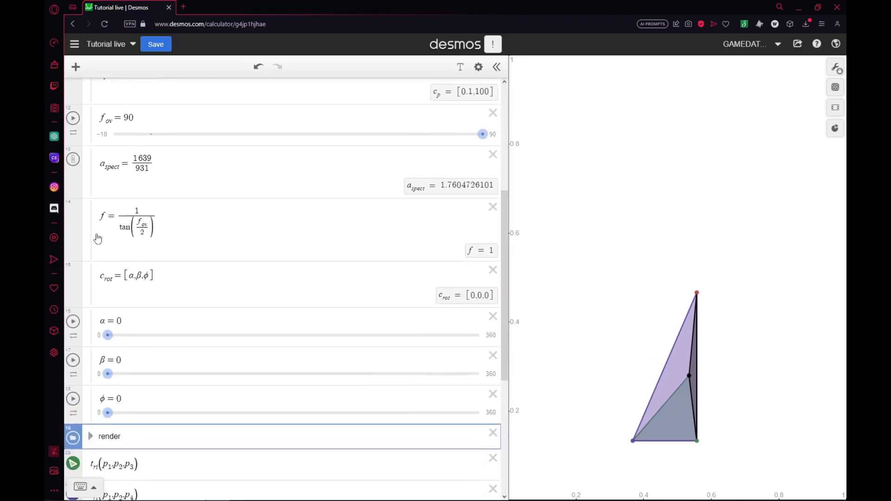
pyautogui.scroll(-1, 98, 237)
pyautogui.scroll(-1, 98, 237)
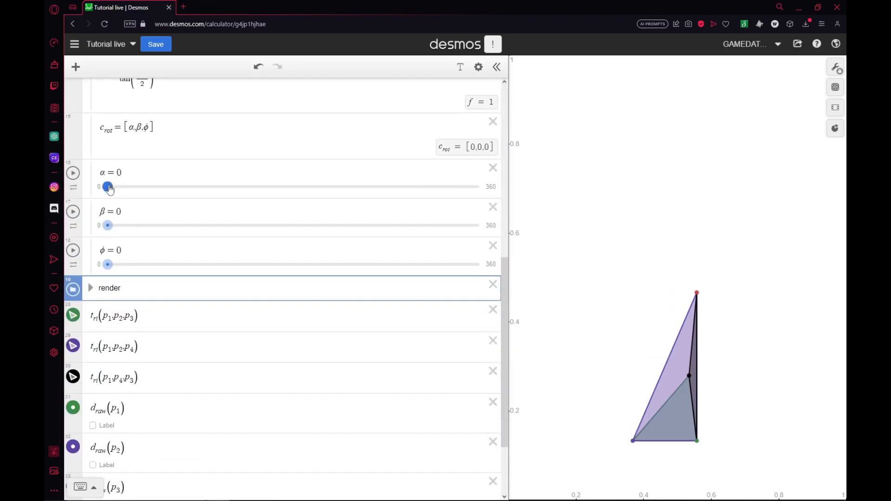
pyautogui.moveTo(109, 187)
pyautogui.mouseDown()
pyautogui.moveTo(133, 187)
pyautogui.moveTo(79, 190)
pyautogui.mouseUp()
pyautogui.click(91, 288)
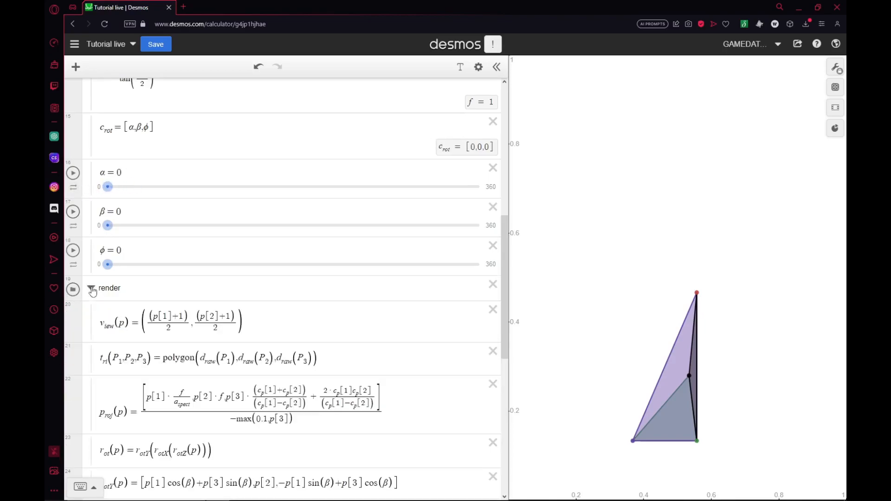
pyautogui.moveTo(107, 225)
pyautogui.mouseDown()
pyautogui.moveTo(127, 226)
pyautogui.moveTo(107, 226)
pyautogui.mouseUp()
pyautogui.click(105, 265)
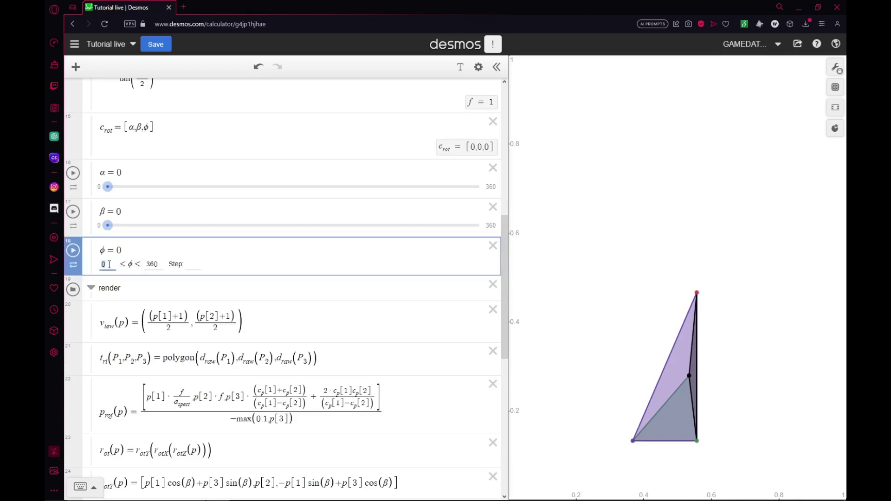
pyautogui.click(566, 222)
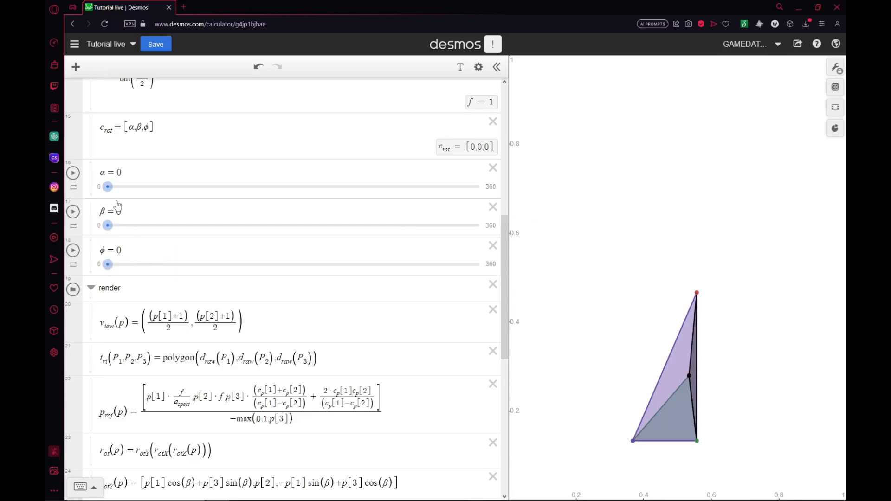
pyautogui.moveTo(108, 187)
pyautogui.mouseDown()
pyautogui.moveTo(231, 186)
pyautogui.moveTo(150, 186)
pyautogui.moveTo(50, 206)
pyautogui.mouseUp()
pyautogui.scroll(-4, 95, 296)
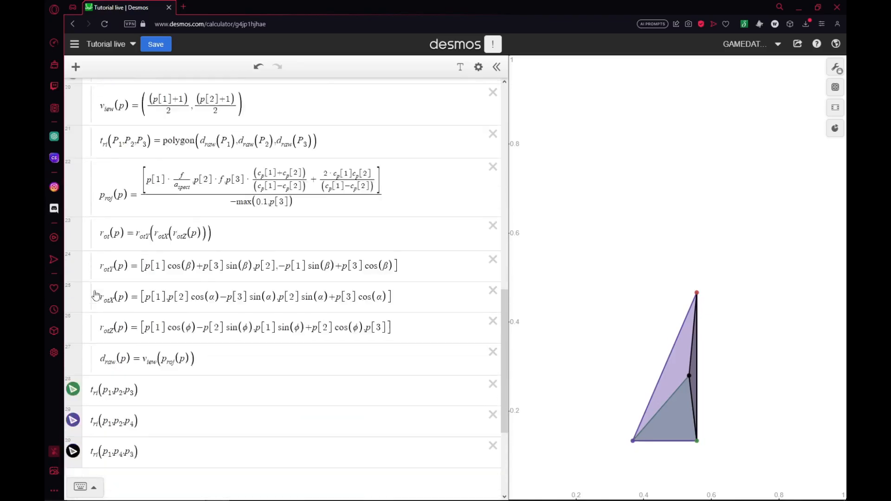
pyautogui.click(116, 216)
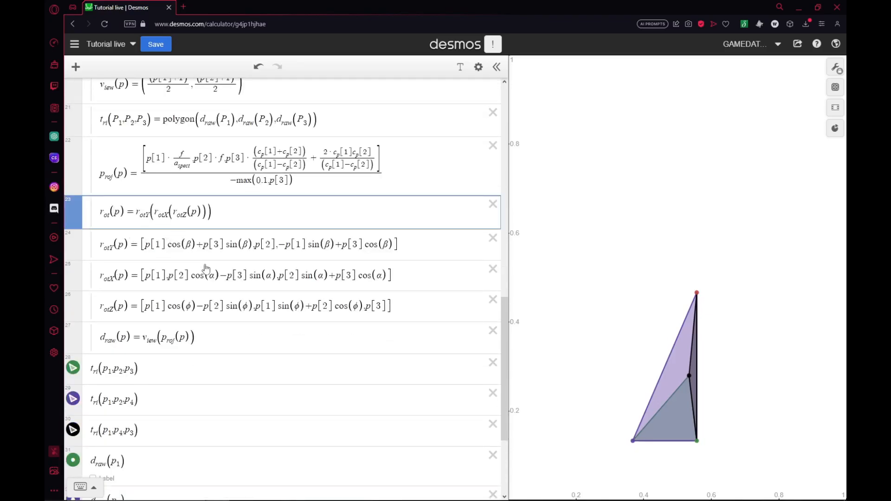
pyautogui.scroll(1, 206, 275)
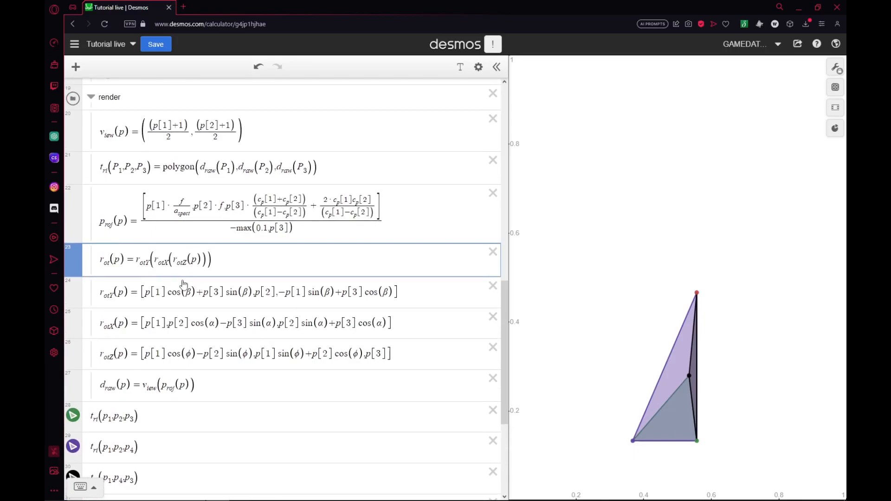
pyautogui.scroll(-1, 183, 284)
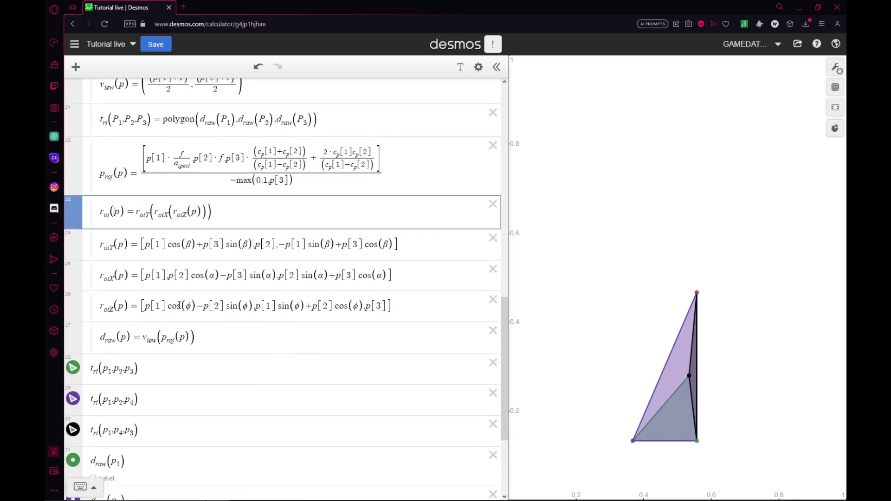
# - Wrap r_ot inside d_raw so it reads v_iew(p_roj(r_ot(p)))
pyautogui.click(179, 336)
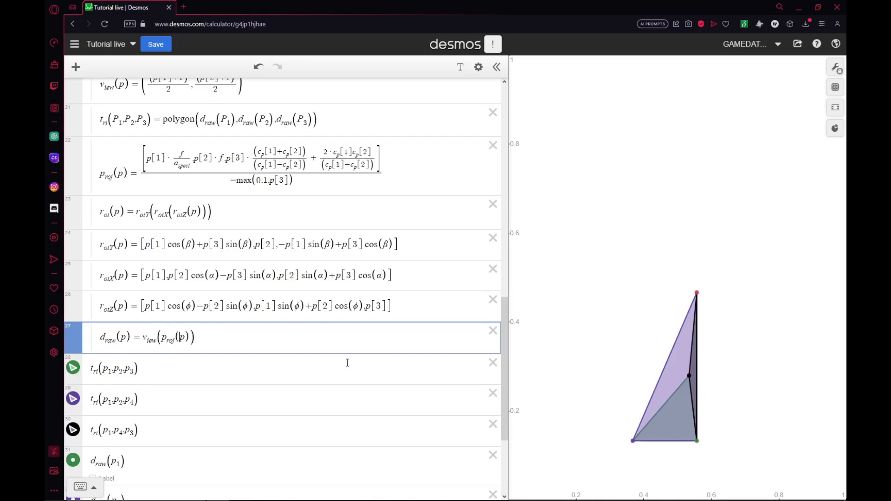
pyautogui.write('r_ot')
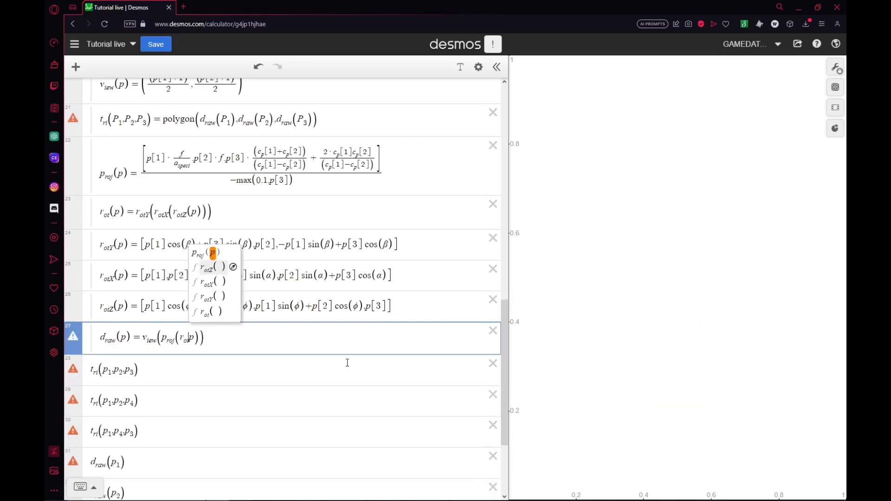
pyautogui.write('(')
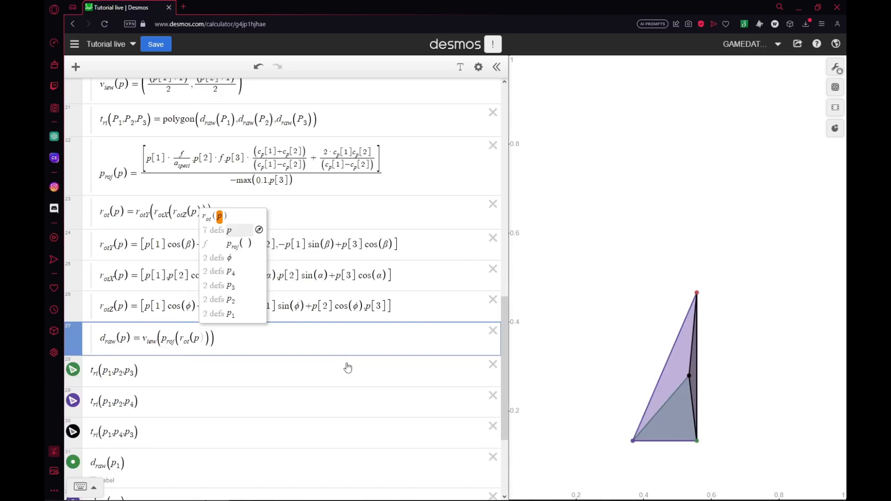
pyautogui.scroll(1, 402, 303)
pyautogui.scroll(4, 390, 328)
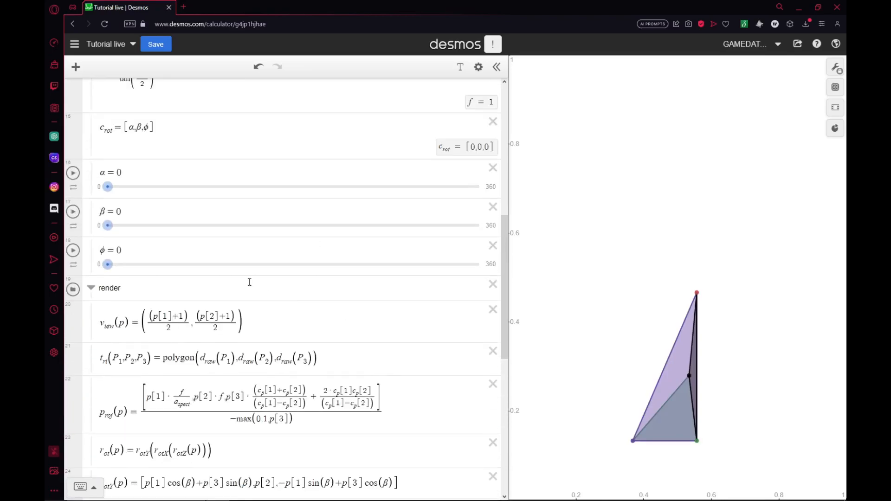
# - Collapse render and test the α, β and φ rotation sliders, spinning φ to 360
pyautogui.click(91, 287)
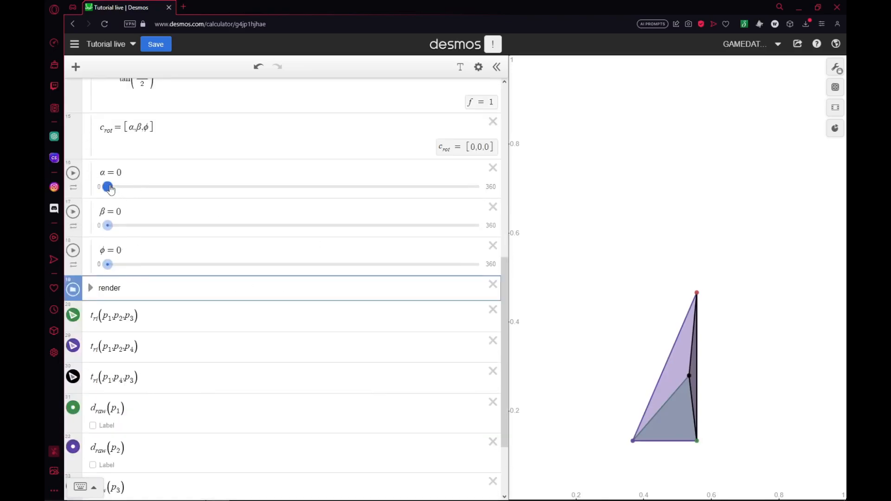
pyautogui.moveTo(108, 187); pyautogui.dragTo(214, 187)
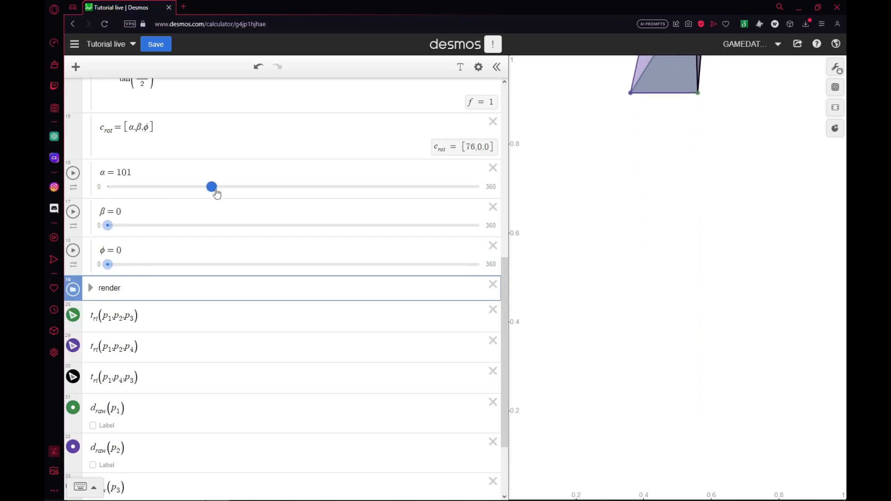
pyautogui.moveTo(214, 187); pyautogui.dragTo(108, 187)
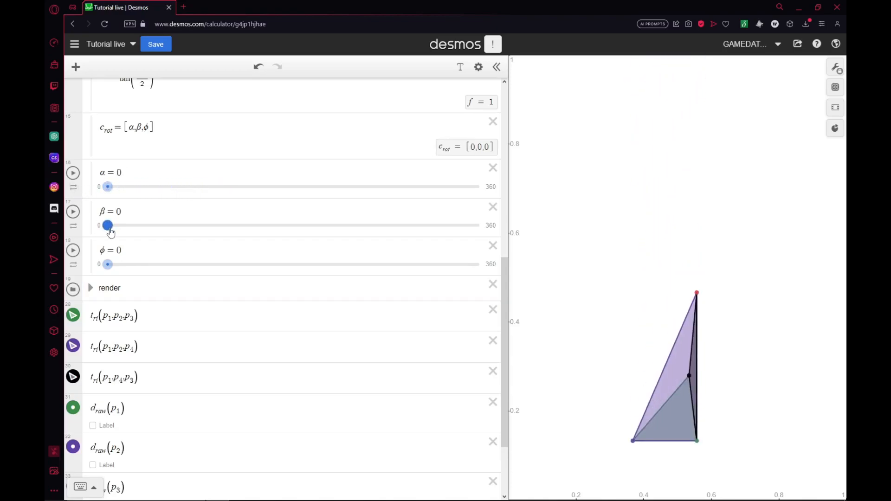
pyautogui.moveTo(109, 233)
pyautogui.mouseDown()
pyautogui.moveTo(80, 229)
pyautogui.moveTo(480, 225)
pyautogui.moveTo(77, 222)
pyautogui.mouseUp()
pyautogui.moveTo(109, 274); pyautogui.dragTo(537, 338)
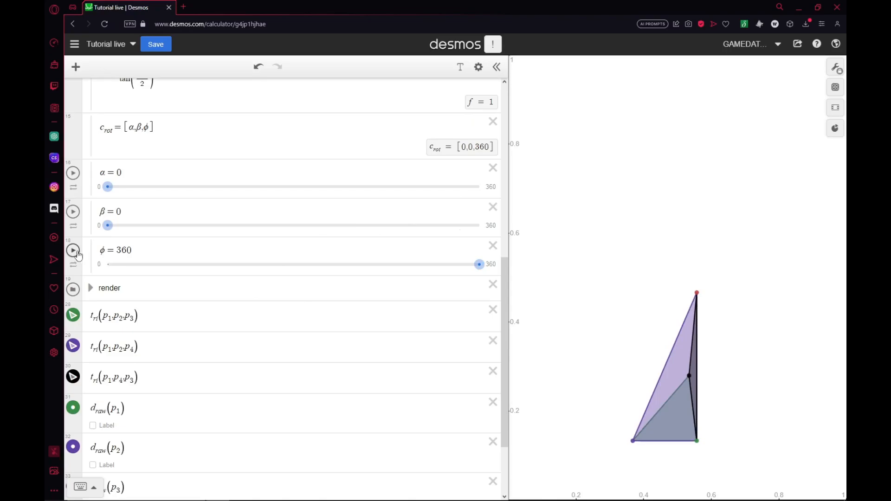
pyautogui.scroll(-1, 132, 306)
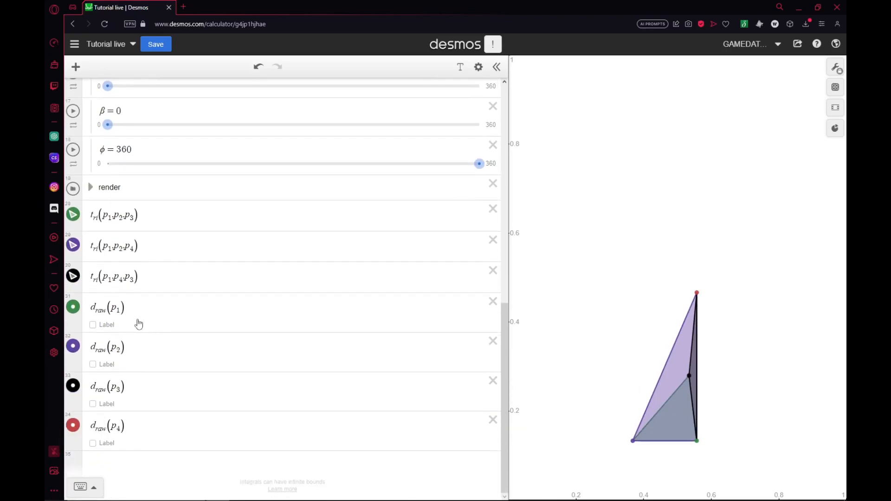
pyautogui.scroll(4, 140, 322)
pyautogui.scroll(3, 139, 317)
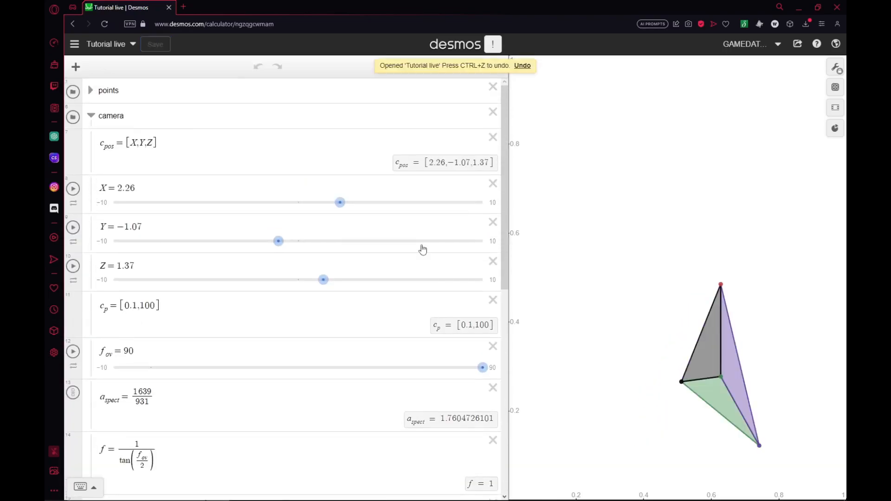